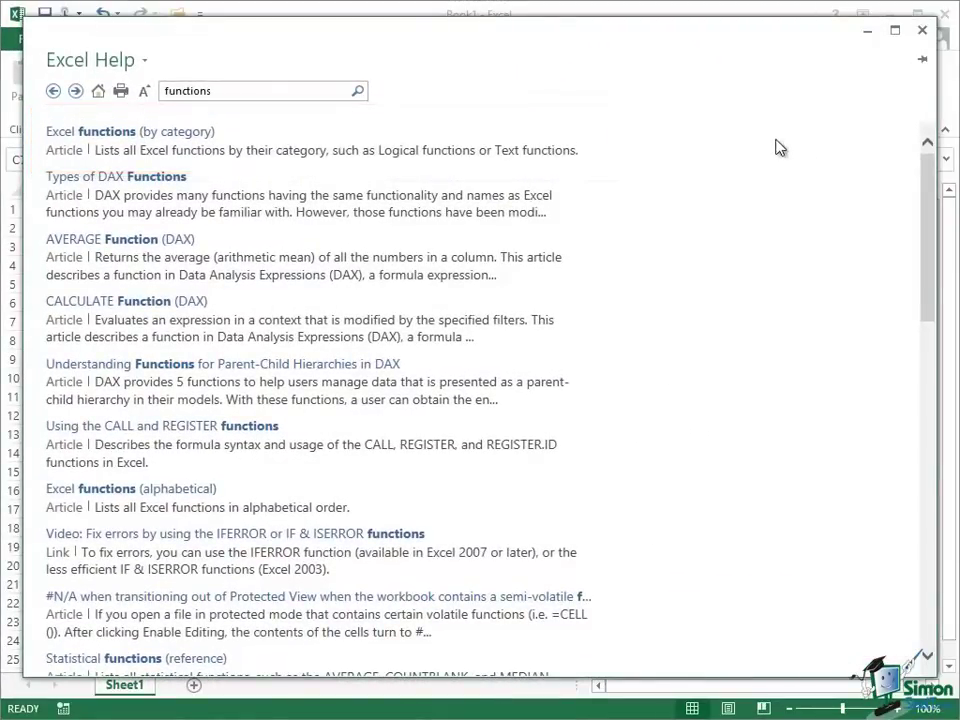
Open the help article Excel functions (by category) and go to its Cube functions section
{"action": "left_click", "coordinate": [118, 133]}
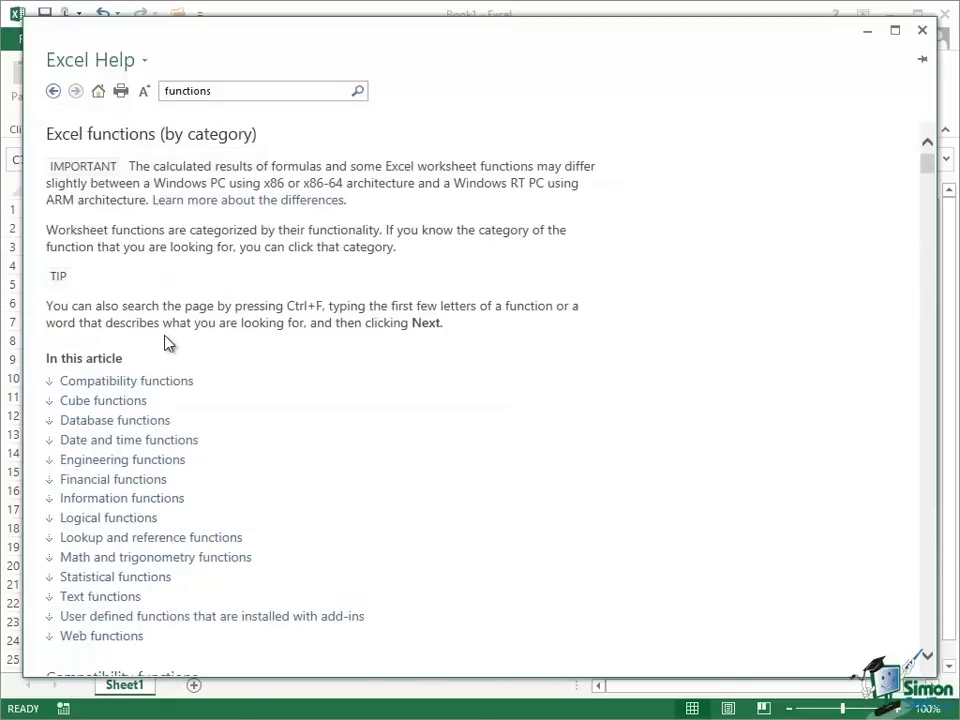
{"action": "left_click", "coordinate": [125, 401]}
Search the by-category functions article for "stand" and step forward through the matches
{"action": "key", "text": "ctrl+f"}
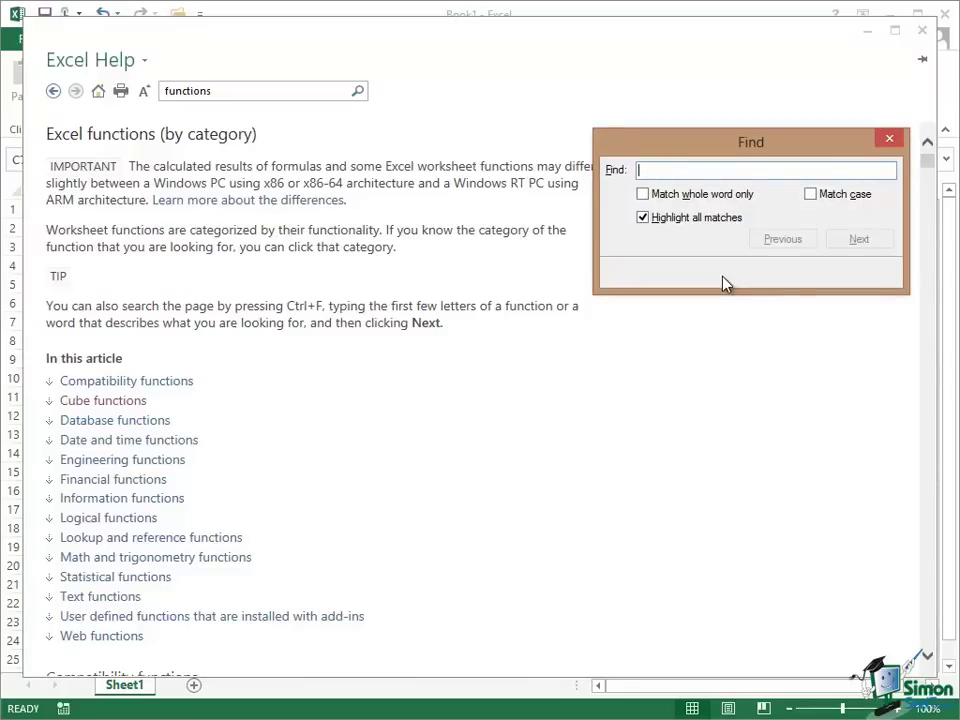
{"action": "type", "text": "sta"}
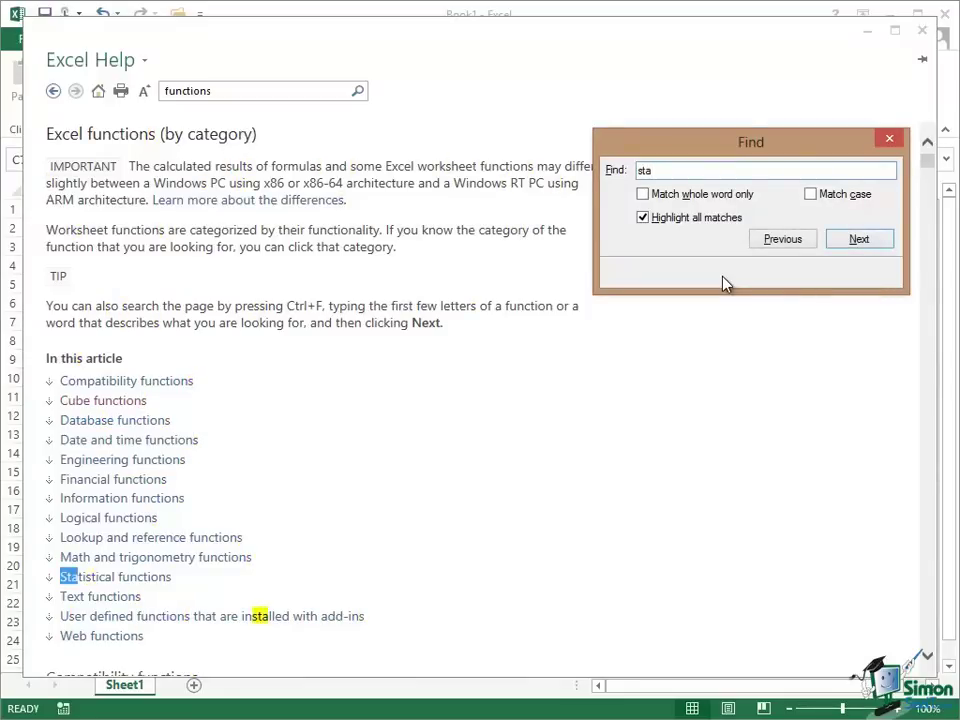
{"action": "type", "text": "nd"}
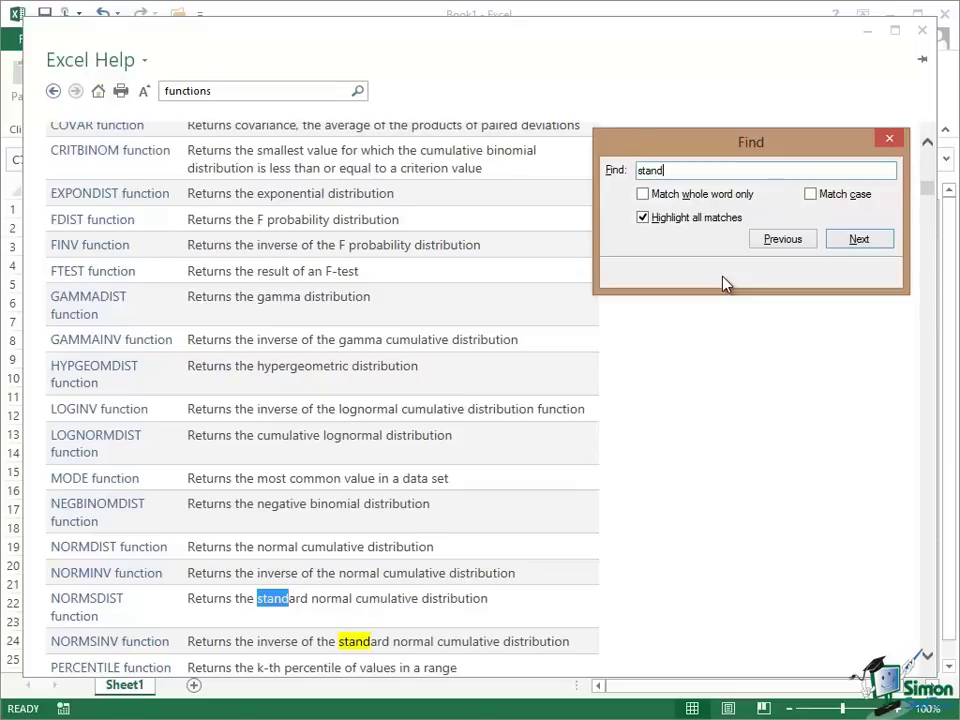
{"action": "left_click", "coordinate": [860, 240]}
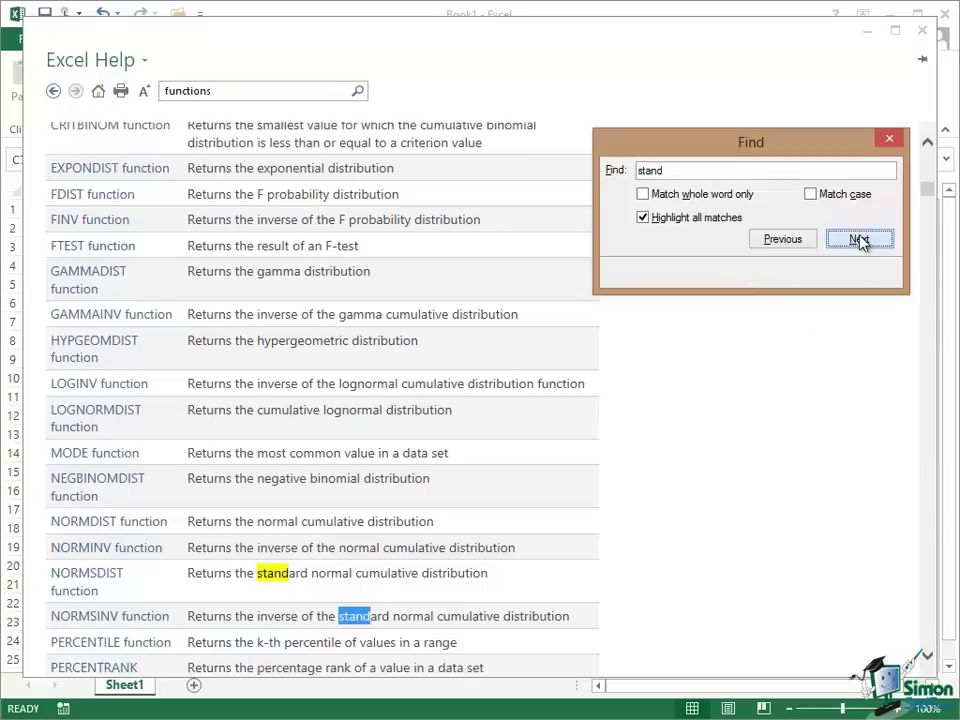
{"action": "left_click", "coordinate": [860, 240]}
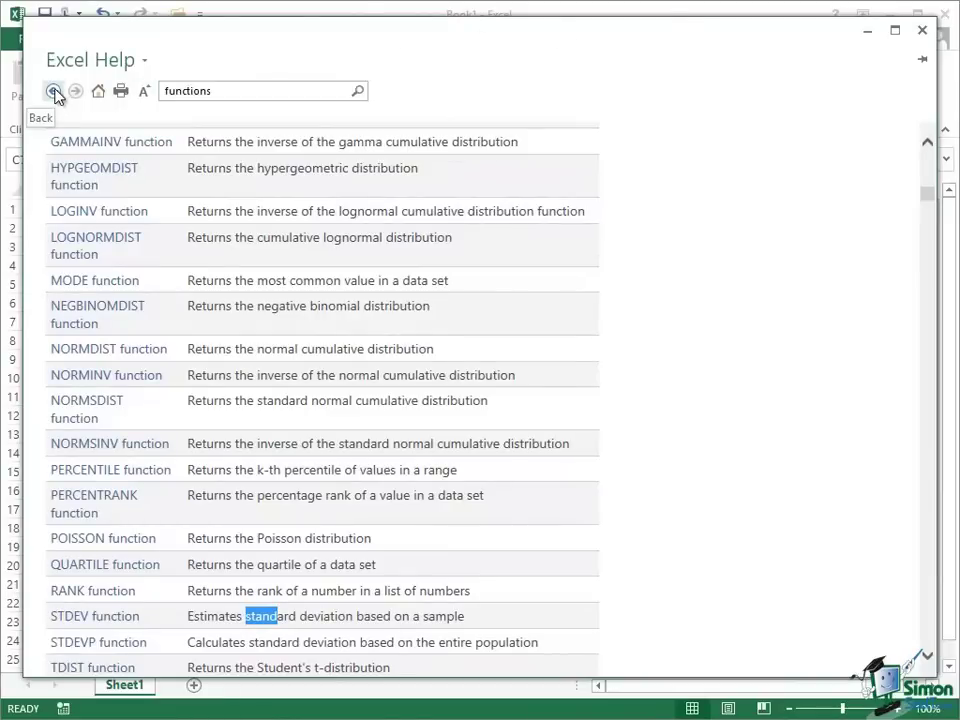
Return to the help search results and open Excel functions (alphabetical) at the letter H section
{"action": "left_click", "coordinate": [54, 92]}
{"action": "left_click", "coordinate": [54, 92]}
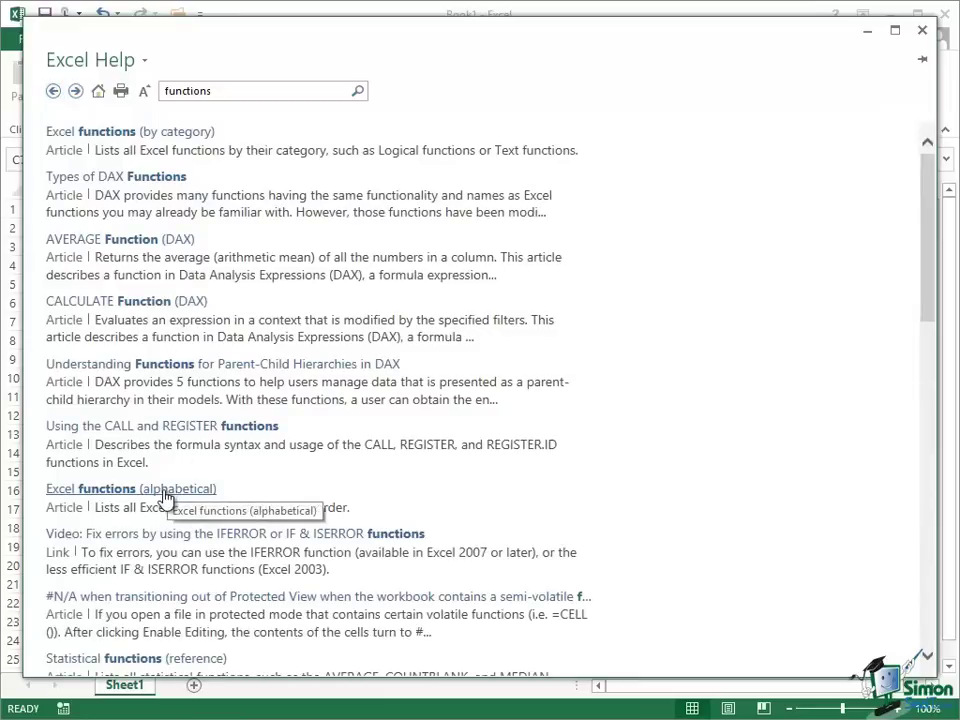
{"action": "left_click", "coordinate": [164, 492]}
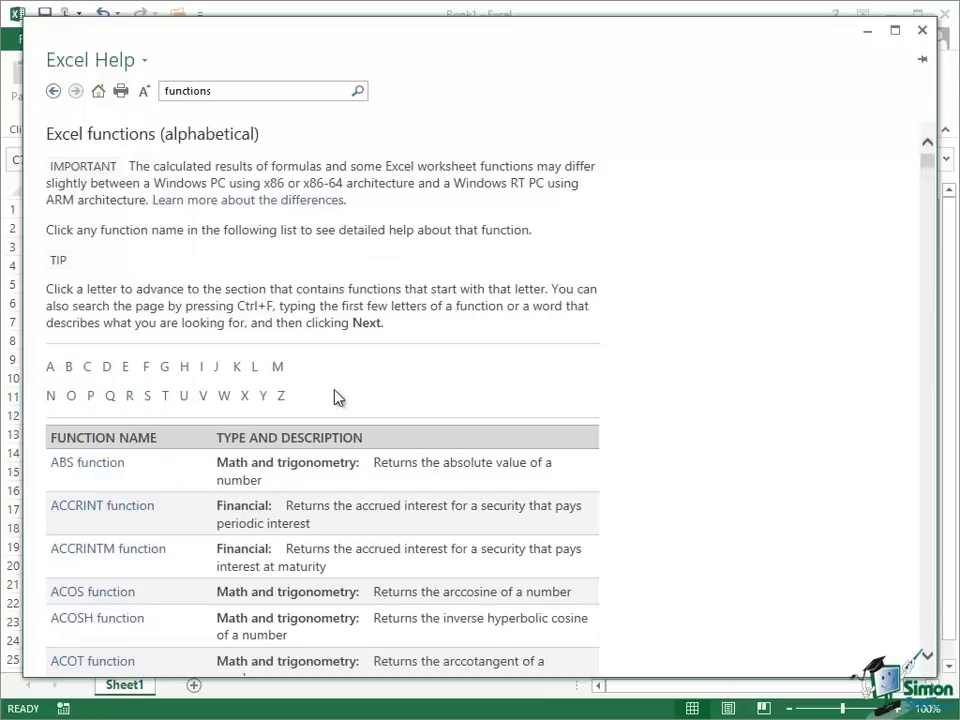
{"action": "left_click", "coordinate": [184, 368]}
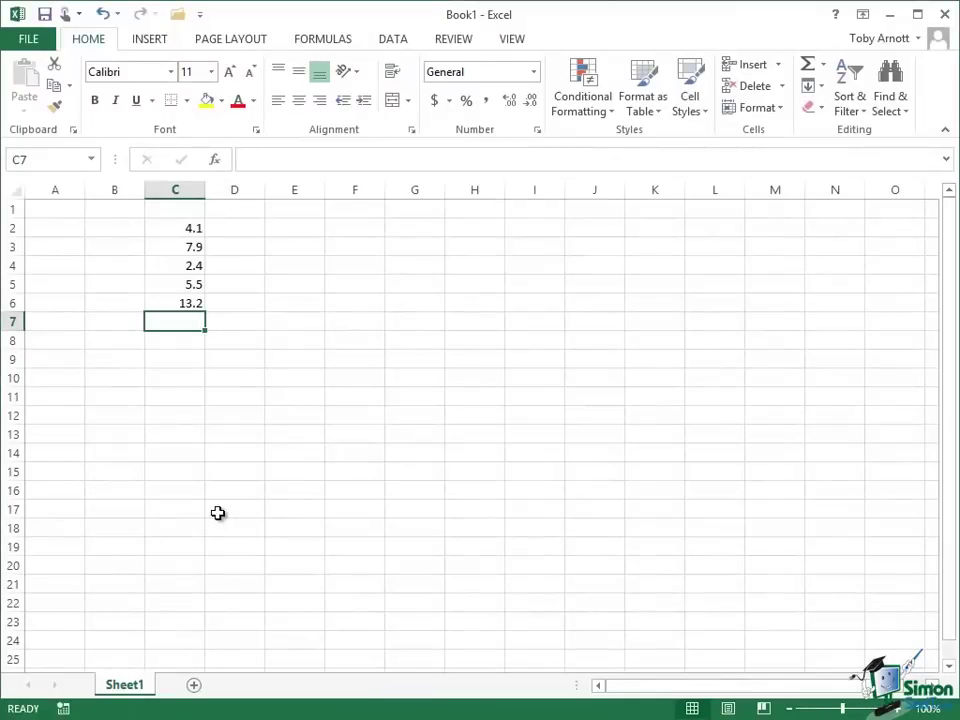
Go through the numbers in cells C2 to C6 one cell at a time
{"action": "left_click", "coordinate": [182, 230]}
{"action": "left_click", "coordinate": [181, 248]}
{"action": "left_click", "coordinate": [180, 268]}
{"action": "left_click", "coordinate": [181, 285]}
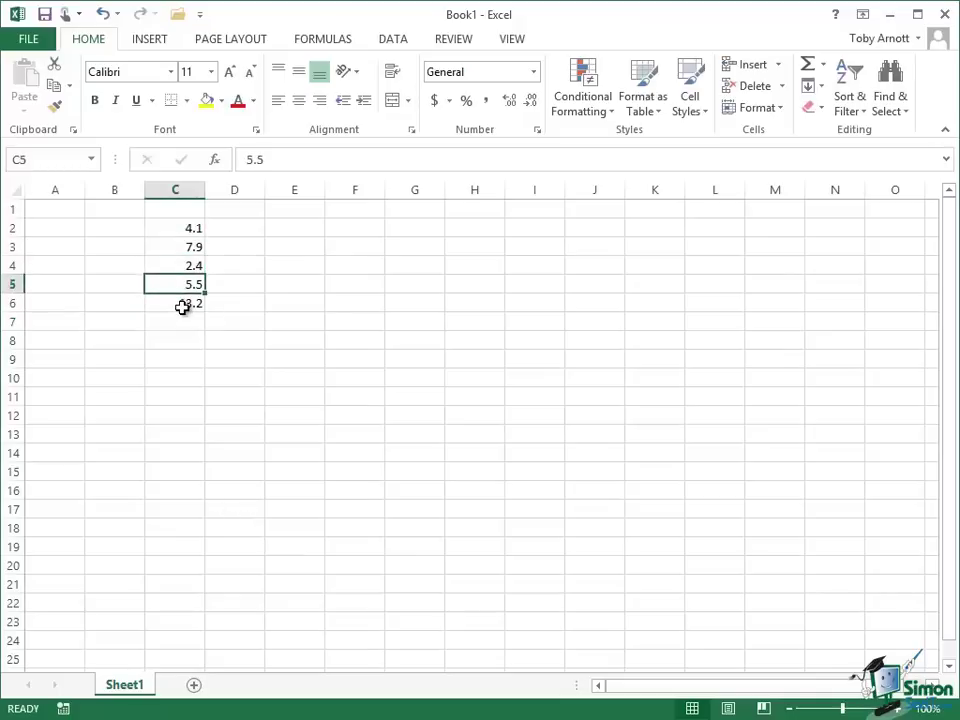
{"action": "left_click", "coordinate": [182, 306]}
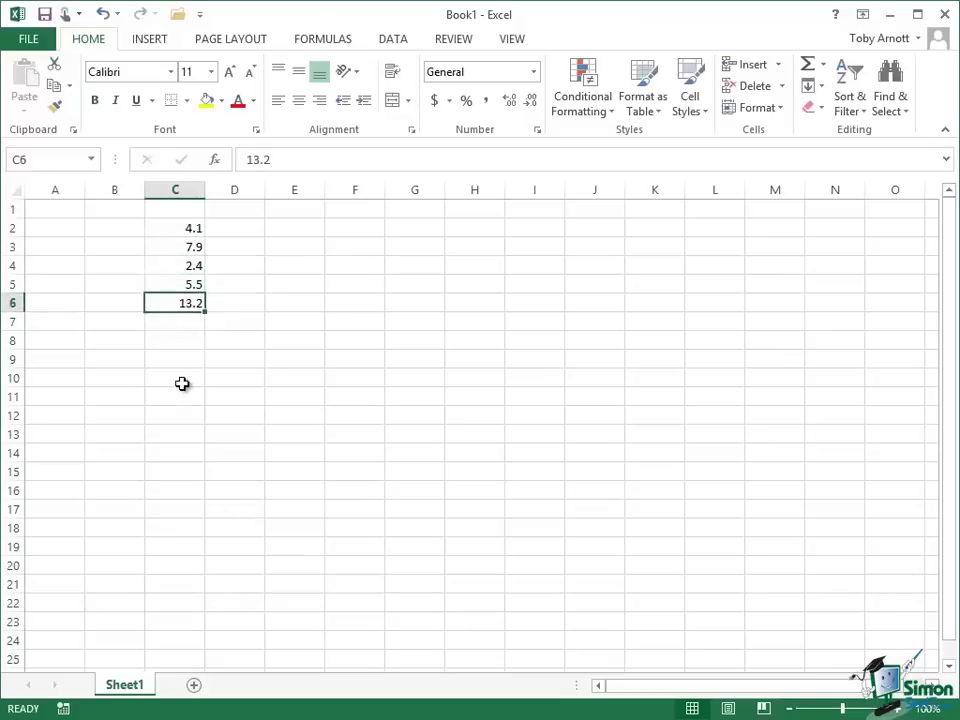
Enter the formula =SUM(3.0,5.2) in cell C7
{"action": "left_click", "coordinate": [178, 321]}
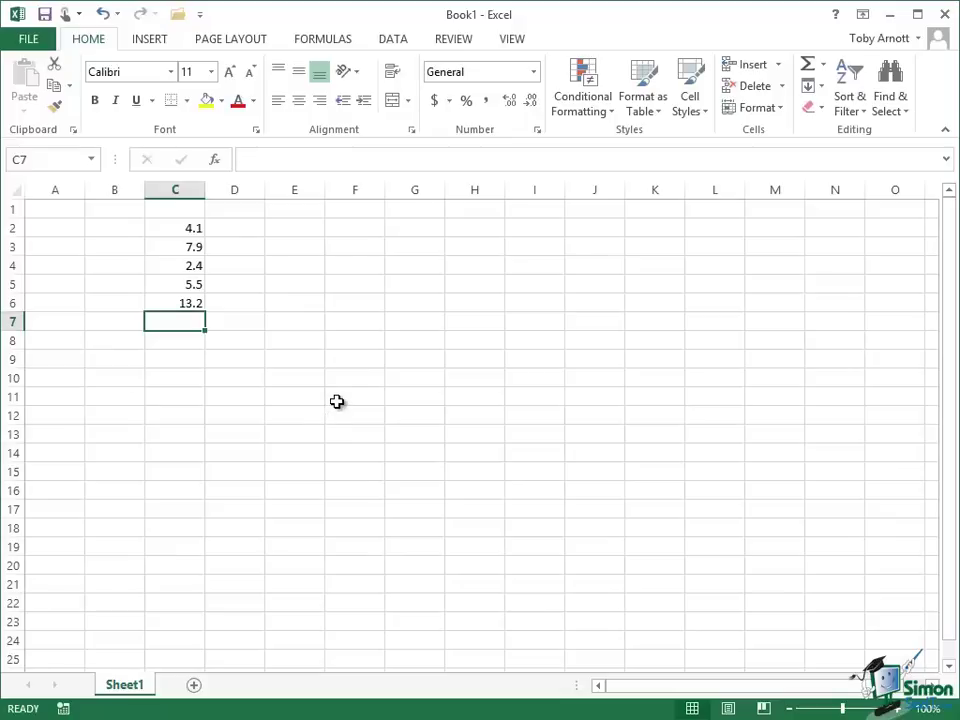
{"action": "left_click", "coordinate": [258, 159]}
{"action": "type", "text": "="}
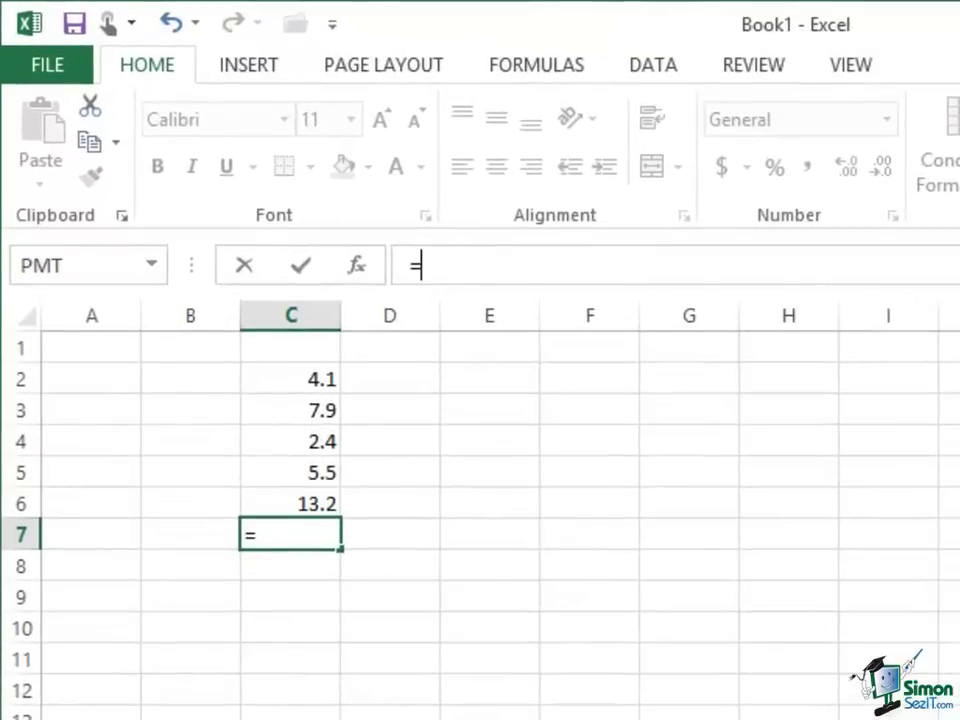
{"action": "type", "text": "SUM"}
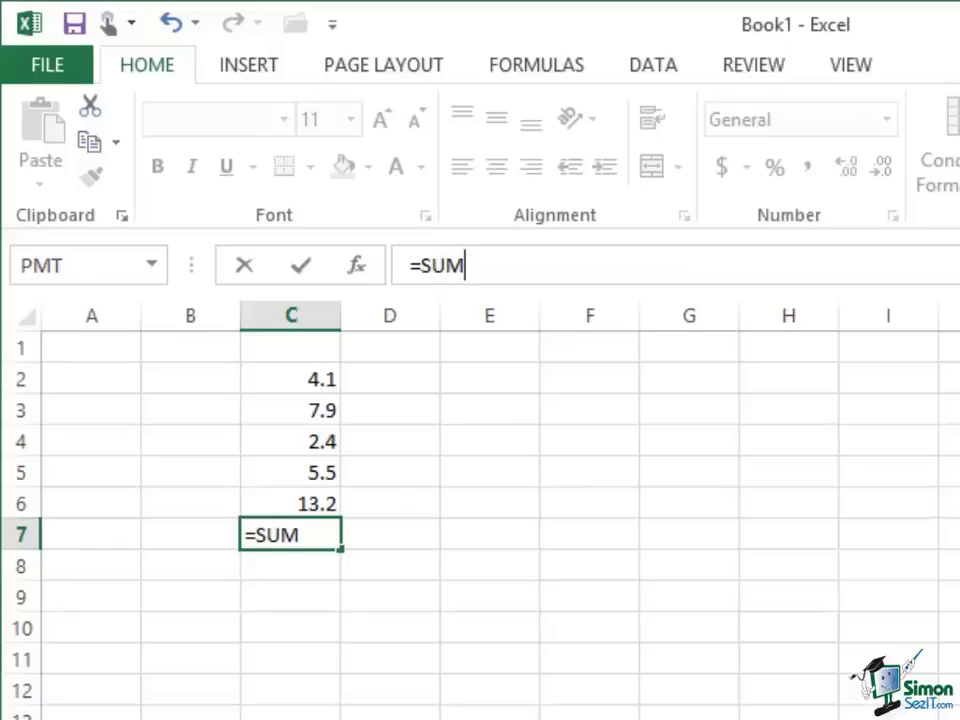
{"action": "type", "text": "("}
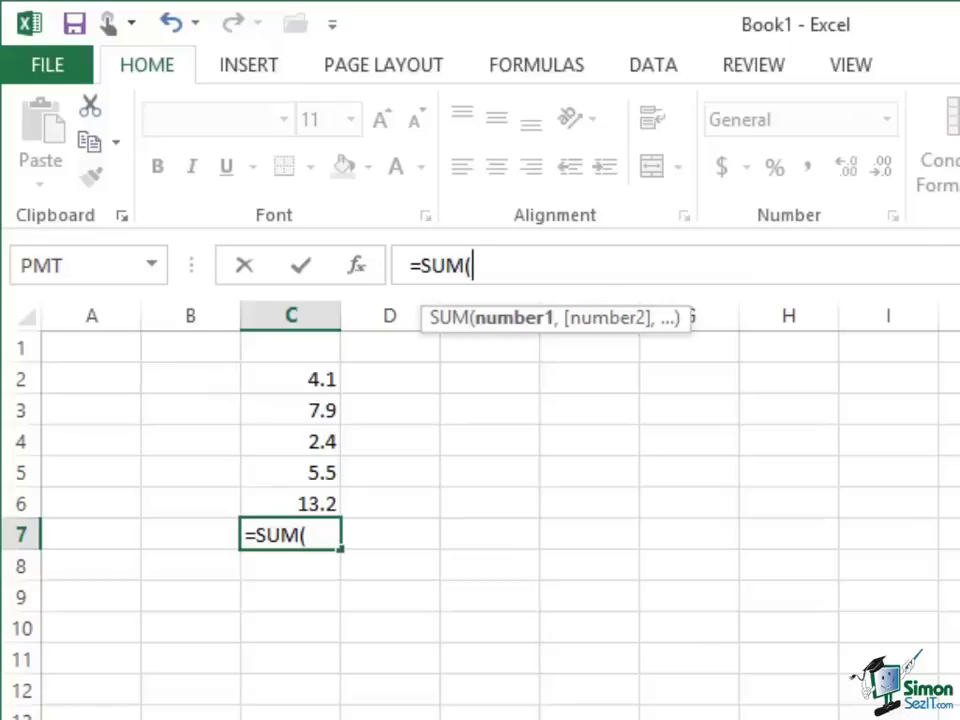
{"action": "type", "text": "3.0,"}
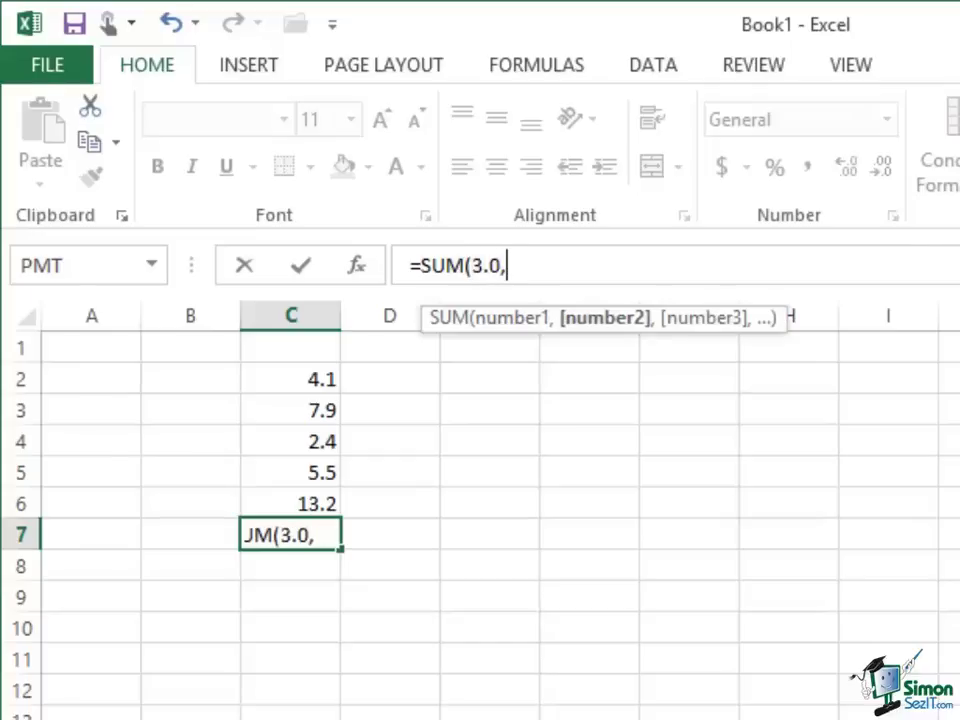
{"action": "type", "text": "5.2"}
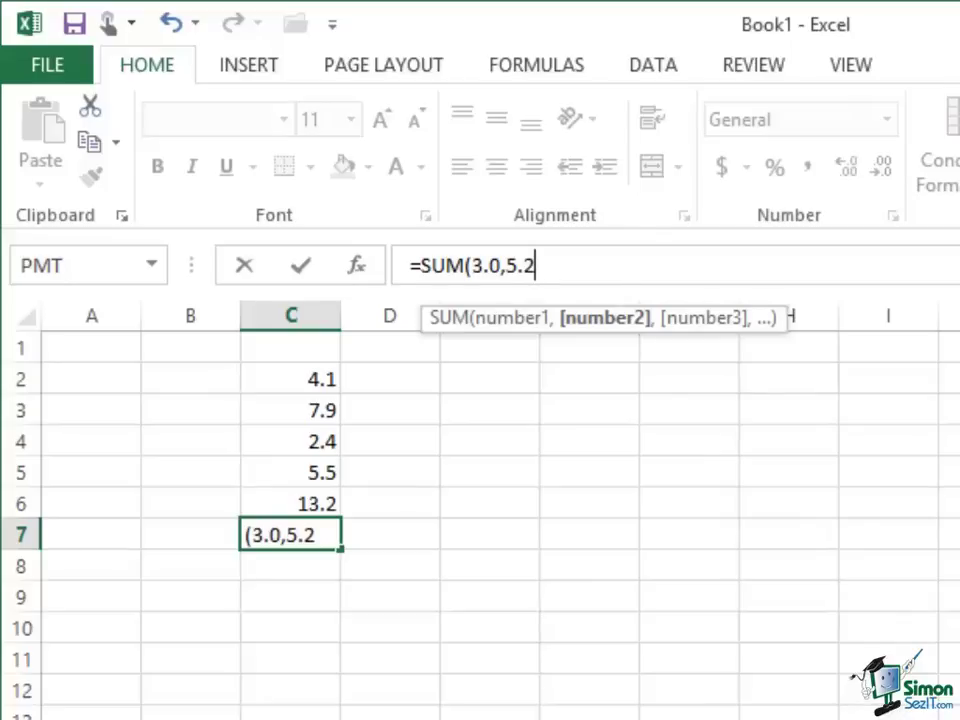
{"action": "type", "text": ")"}
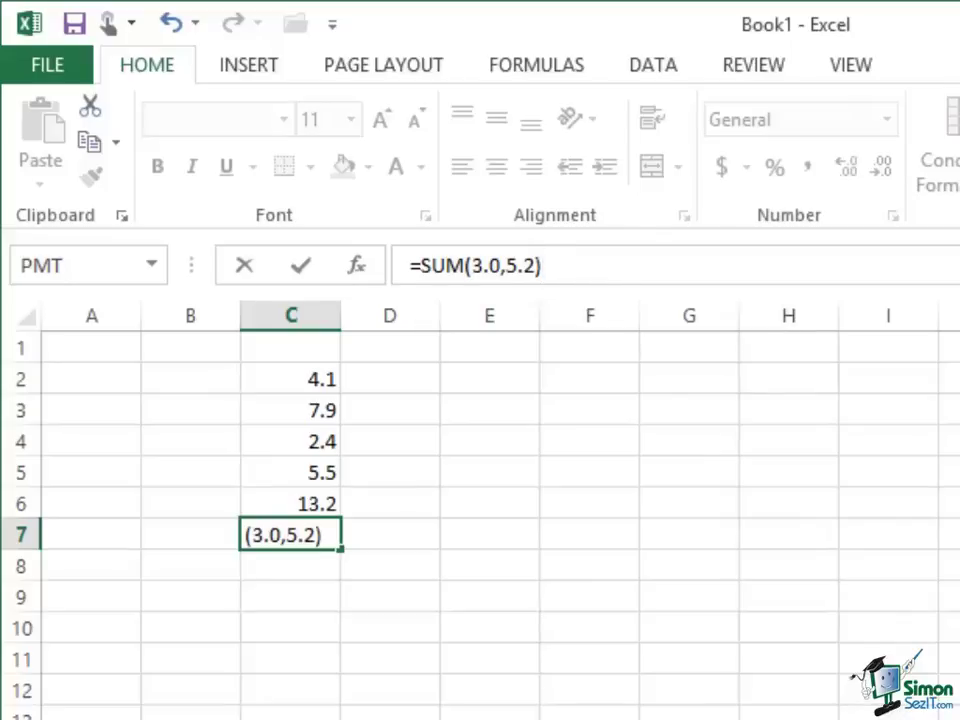
{"action": "left_click", "coordinate": [302, 267]}
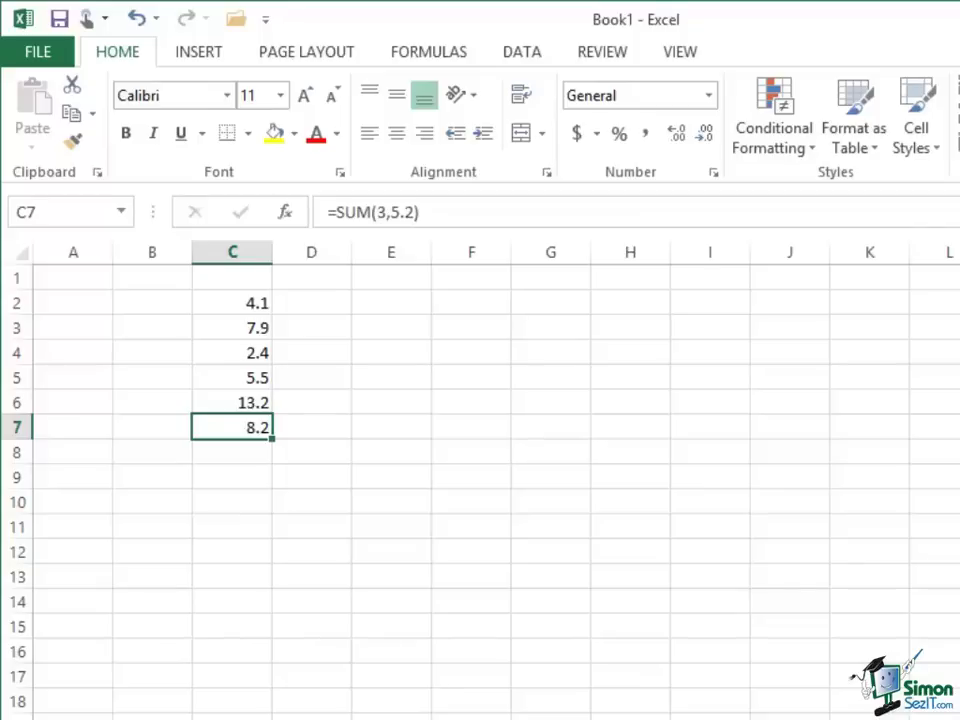
Replace the constants in C7's SUM formula with the cell references C2,C3,C4,C5,C6
{"action": "left_click", "coordinate": [404, 212]}
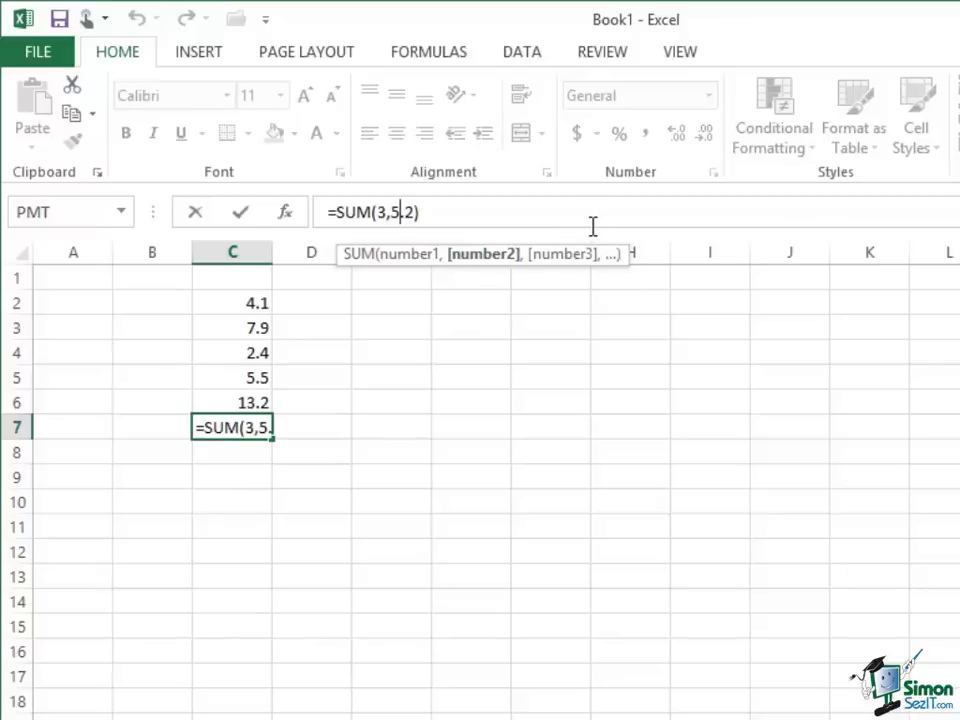
{"action": "key", "text": "Right"}
{"action": "key", "text": "Right"}
{"action": "key", "text": "BackSpace"}
{"action": "key", "text": "BackSpace"}
{"action": "key", "text": "BackSpace"}
{"action": "key", "text": "BackSpace"}
{"action": "key", "text": "BackSpace"}
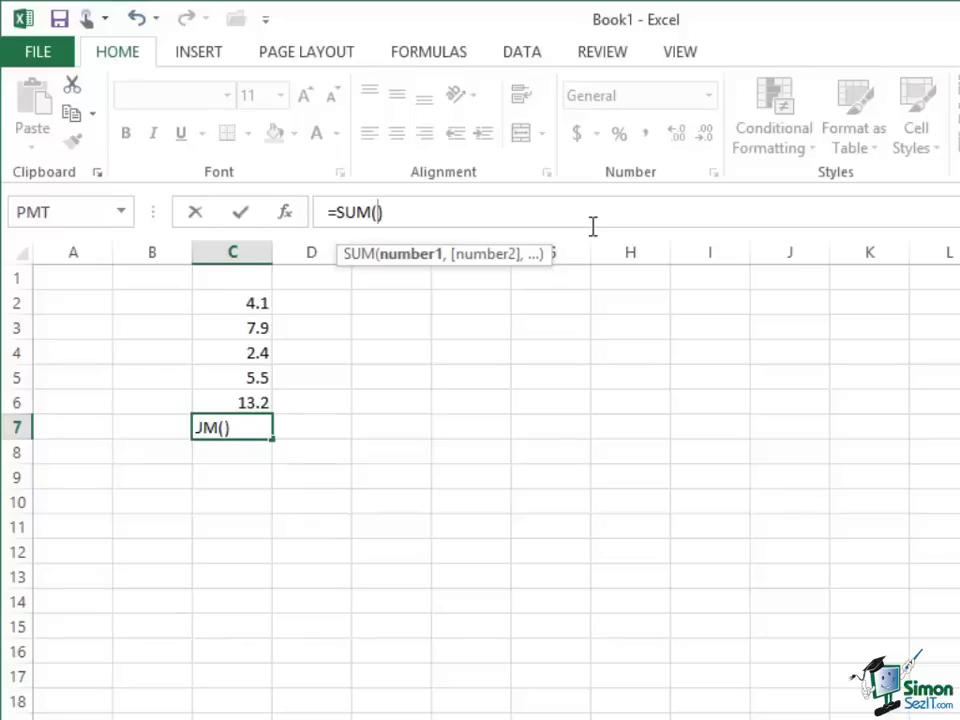
{"action": "type", "text": "C2,"}
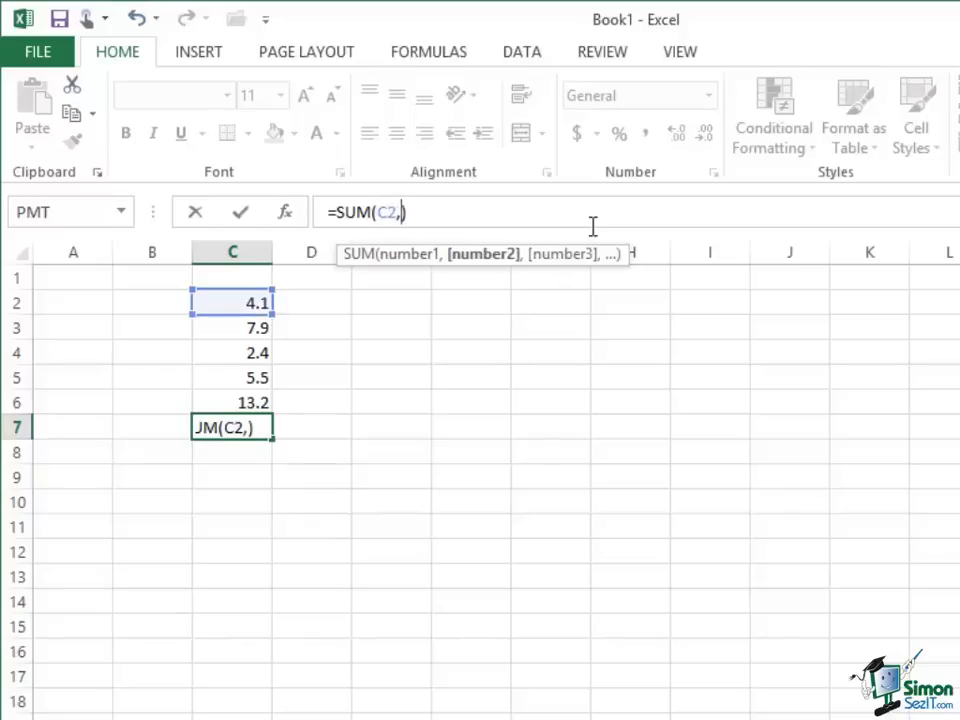
{"action": "type", "text": "C3,"}
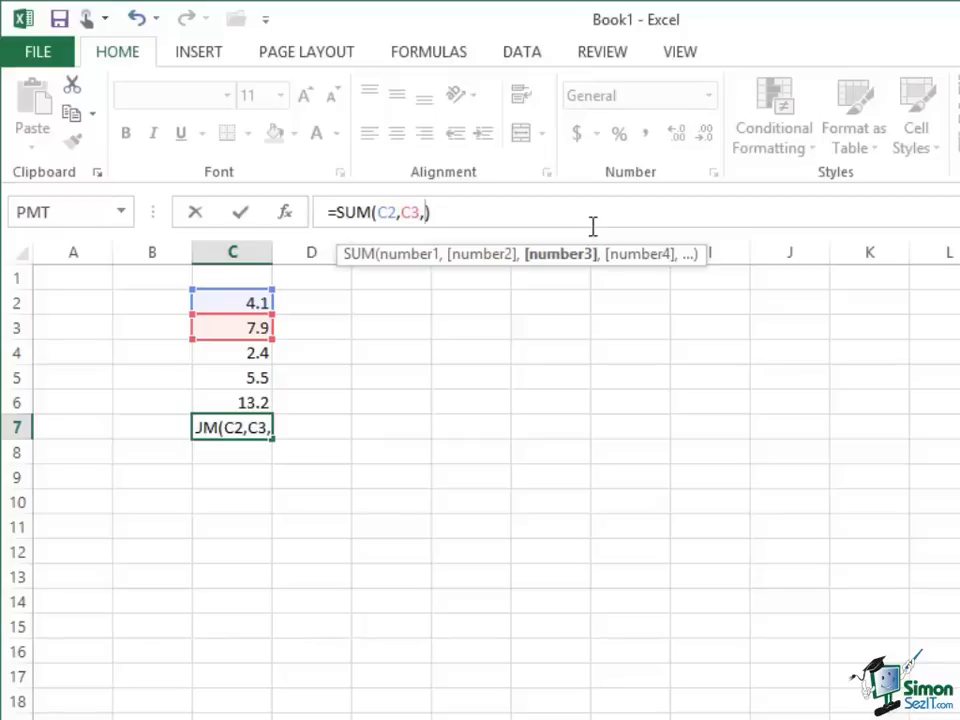
{"action": "type", "text": "C4"}
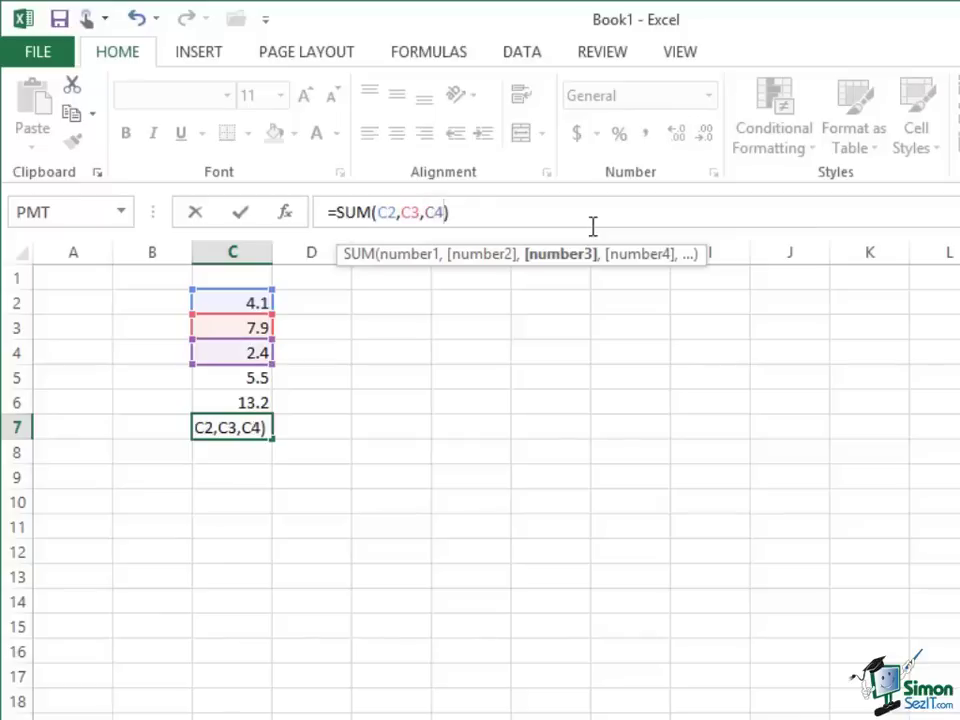
{"action": "type", "text": ",C5,C6"}
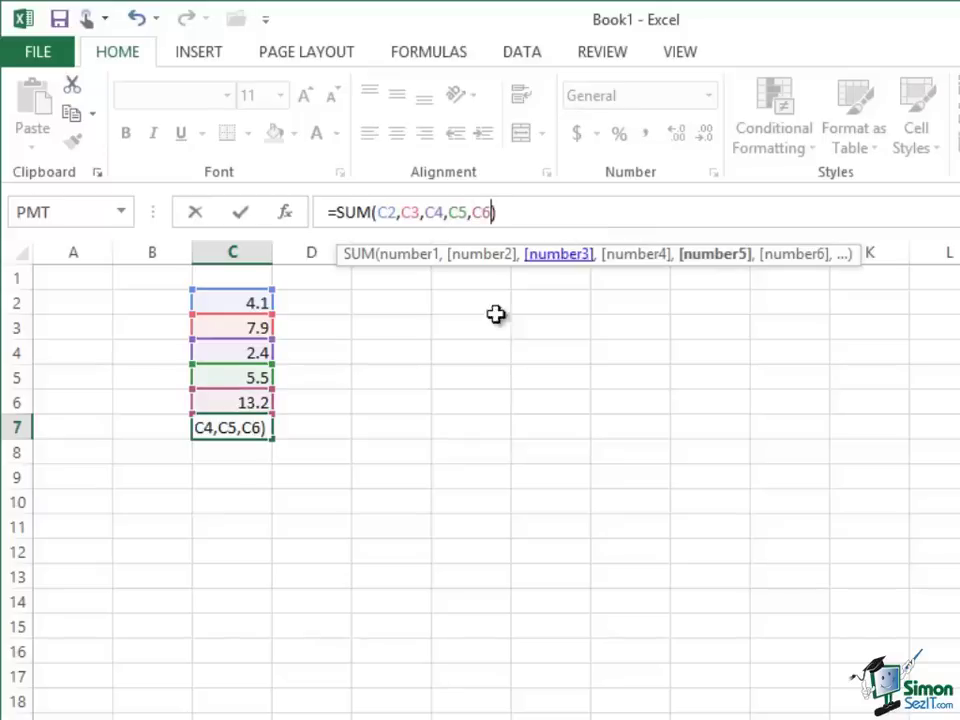
{"action": "left_click", "coordinate": [241, 215]}
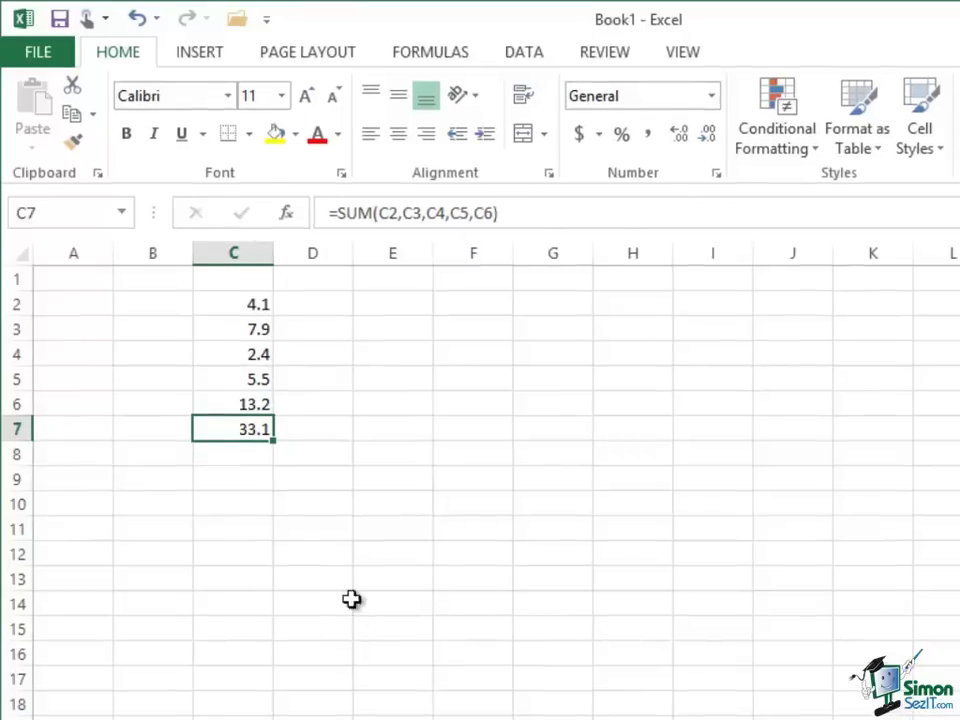
Replace the separate references in C7's SUM formula with the range C2:C4, and extend that range to C2:C6
{"action": "left_click", "coordinate": [491, 212]}
{"action": "key", "text": "BackSpace"}
{"action": "key", "text": "BackSpace"}
{"action": "key", "text": "BackSpace"}
{"action": "key", "text": "BackSpace"}
{"action": "key", "text": "BackSpace"}
{"action": "key", "text": "BackSpace"}
{"action": "key", "text": "BackSpace"}
{"action": "key", "text": "BackSpace"}
{"action": "key", "text": "BackSpace"}
{"action": "key", "text": "BackSpace"}
{"action": "key", "text": "BackSpace"}
{"action": "key", "text": "BackSpace"}
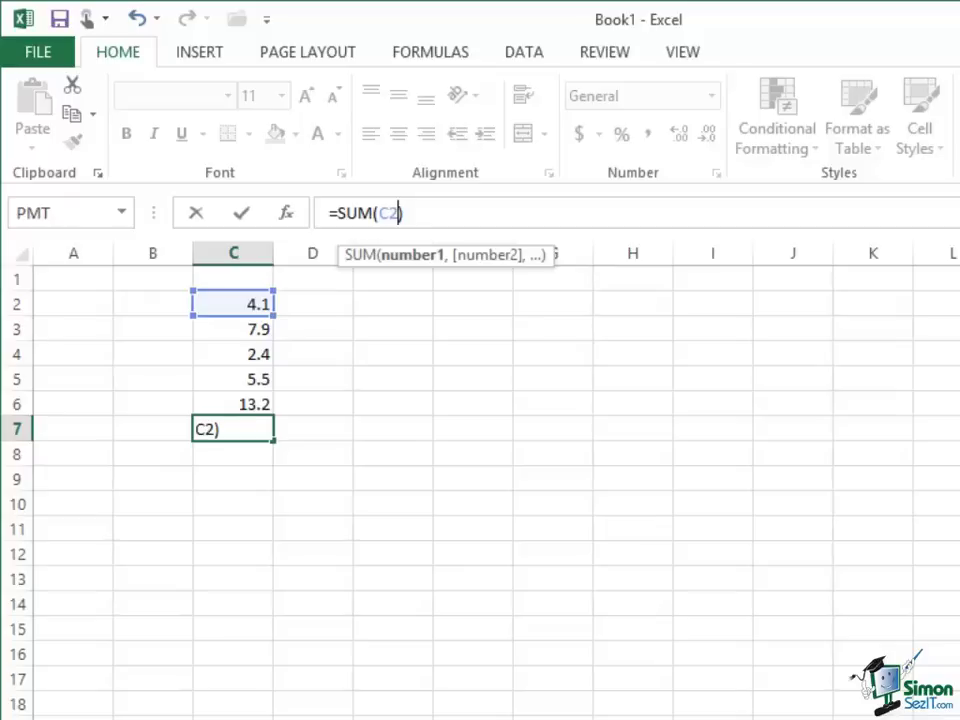
{"action": "type", "text": ":C4"}
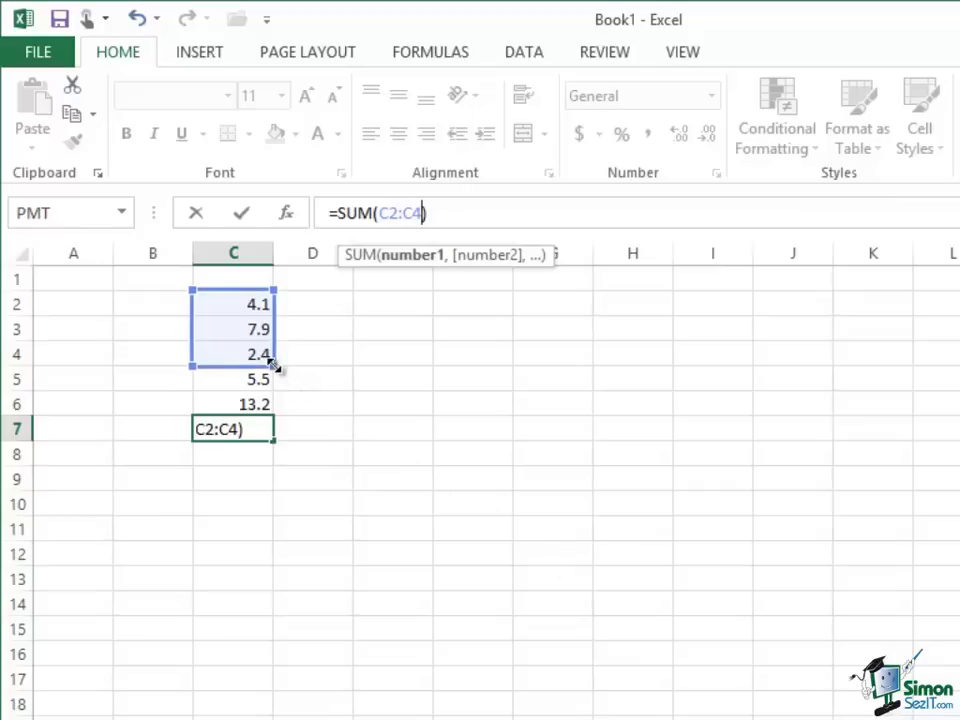
{"action": "left_click_drag", "start_coordinate": [273, 365], "coordinate": [290, 411]}
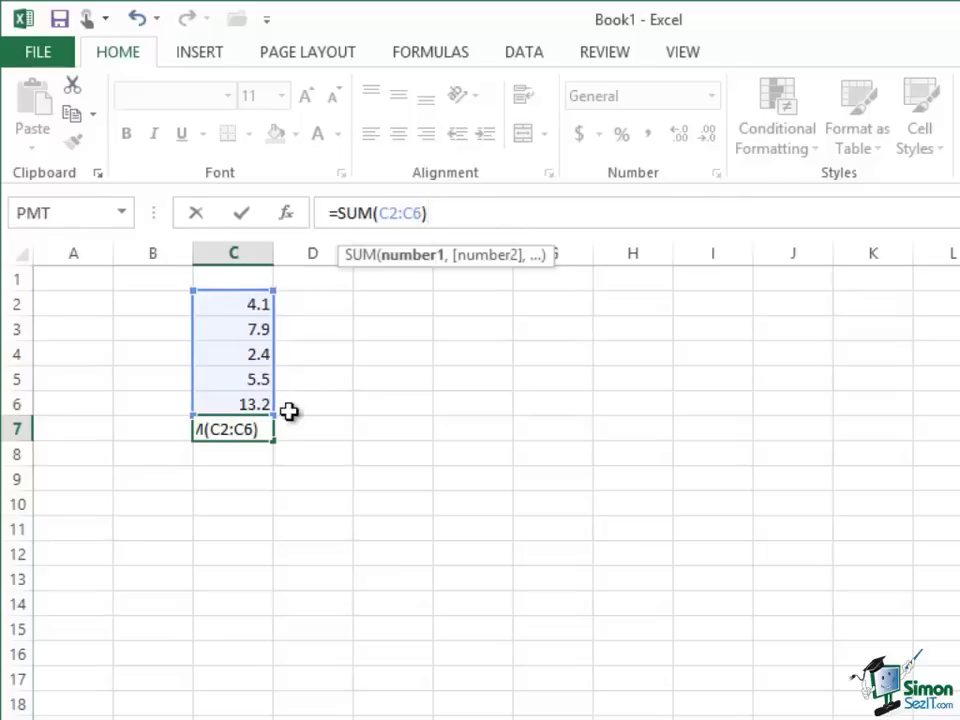
{"action": "left_click", "coordinate": [241, 213]}
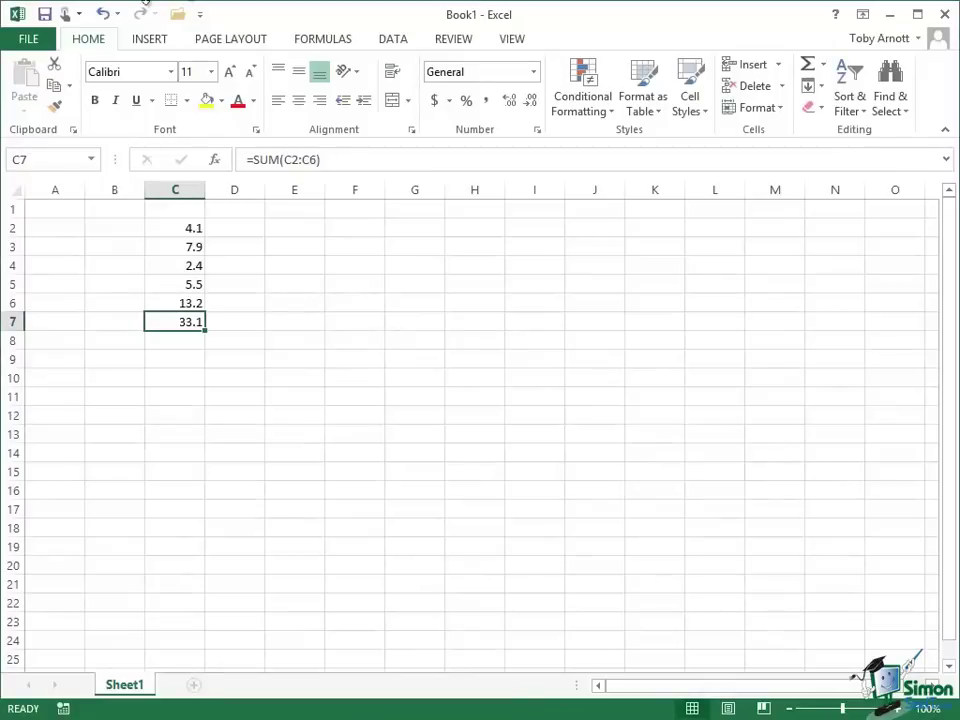
Switch the command spacing to the Touch layout
{"action": "left_click", "coordinate": [79, 16]}
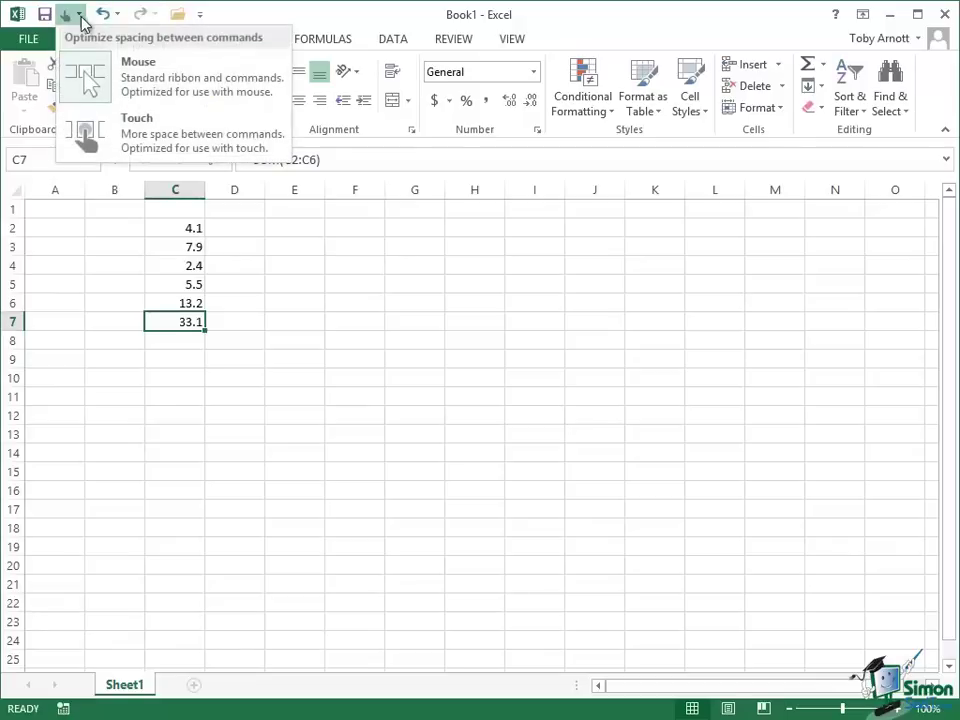
{"action": "left_click", "coordinate": [150, 144]}
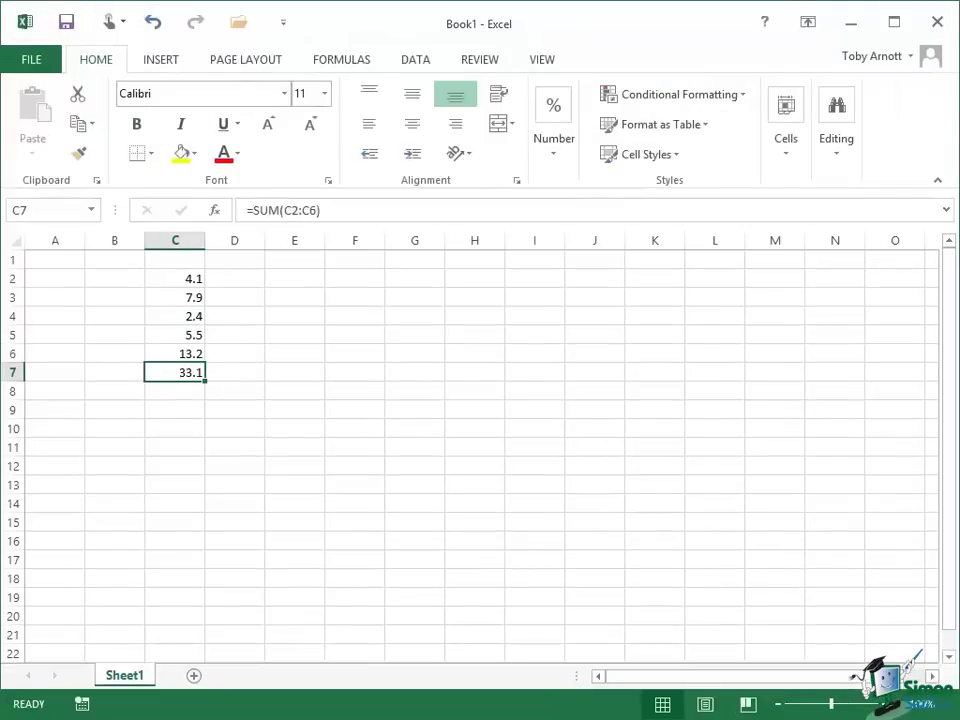
Shorten the range in C7's SUM formula to C3:C6, and restore it to C2:C6
{"action": "key", "text": "F2"}
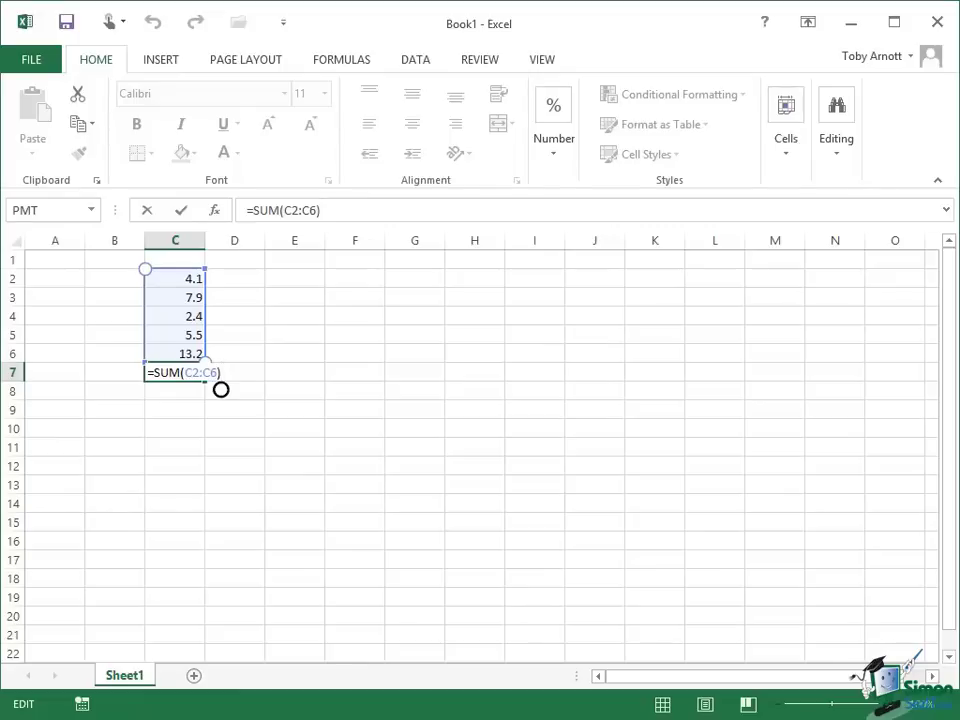
{"action": "mouse_move", "coordinate": [145, 268]}
{"action": "left_mouse_down"}
{"action": "mouse_move", "coordinate": [145, 307]}
{"action": "mouse_move", "coordinate": [145, 288]}
{"action": "left_mouse_up"}
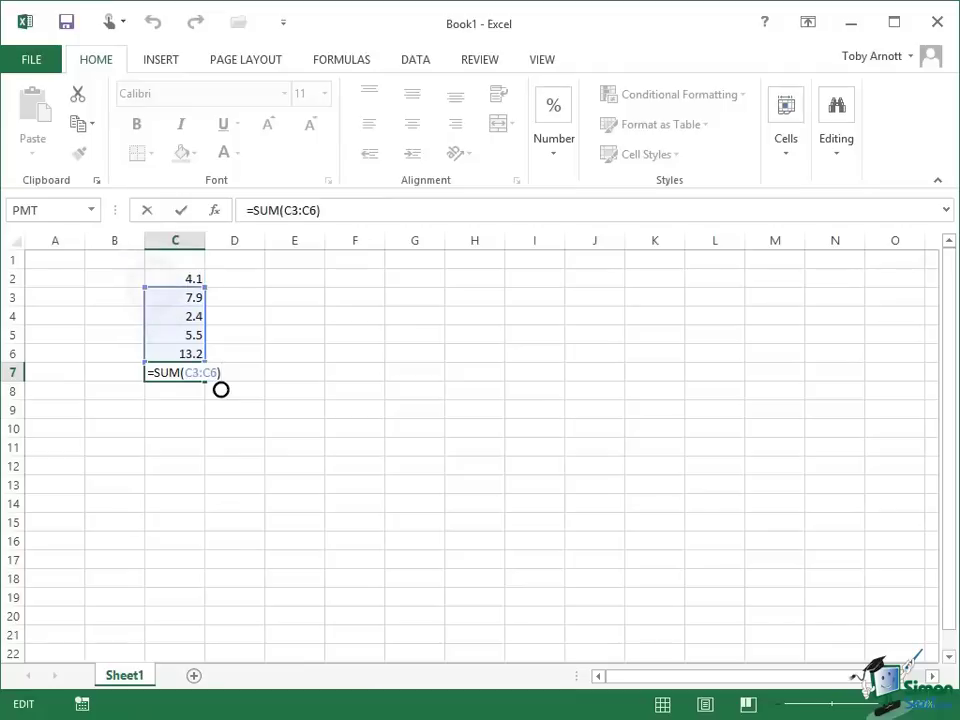
{"action": "key", "text": "BackSpace"}
{"action": "type", "text": "2"}
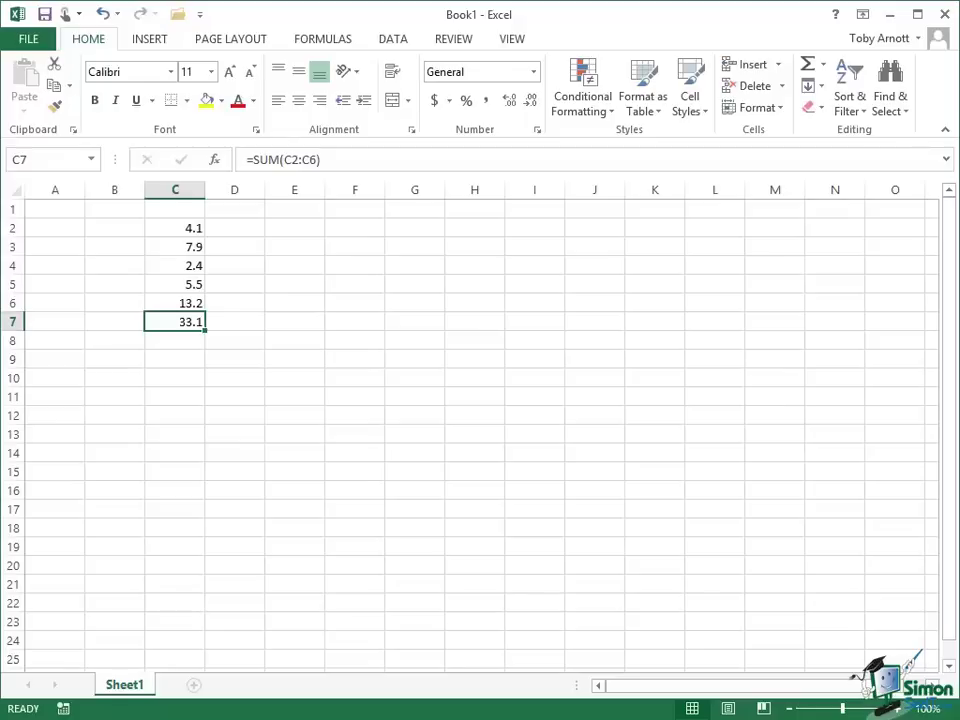
Enter the formula =PI() in cell F7
{"action": "left_click", "coordinate": [345, 321]}
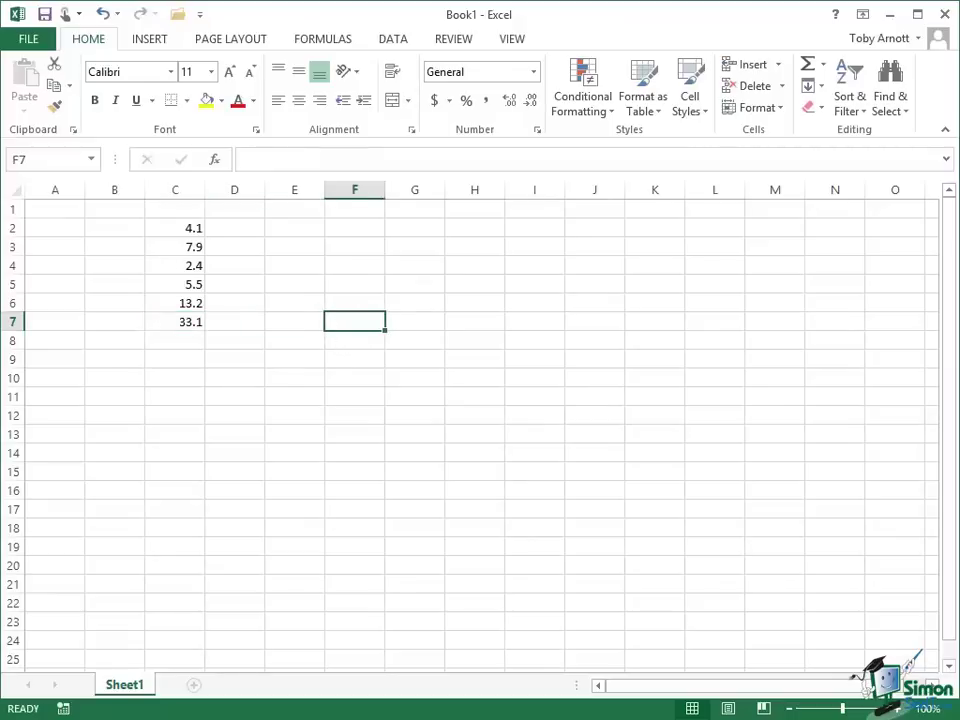
{"action": "type", "text": "=PI()"}
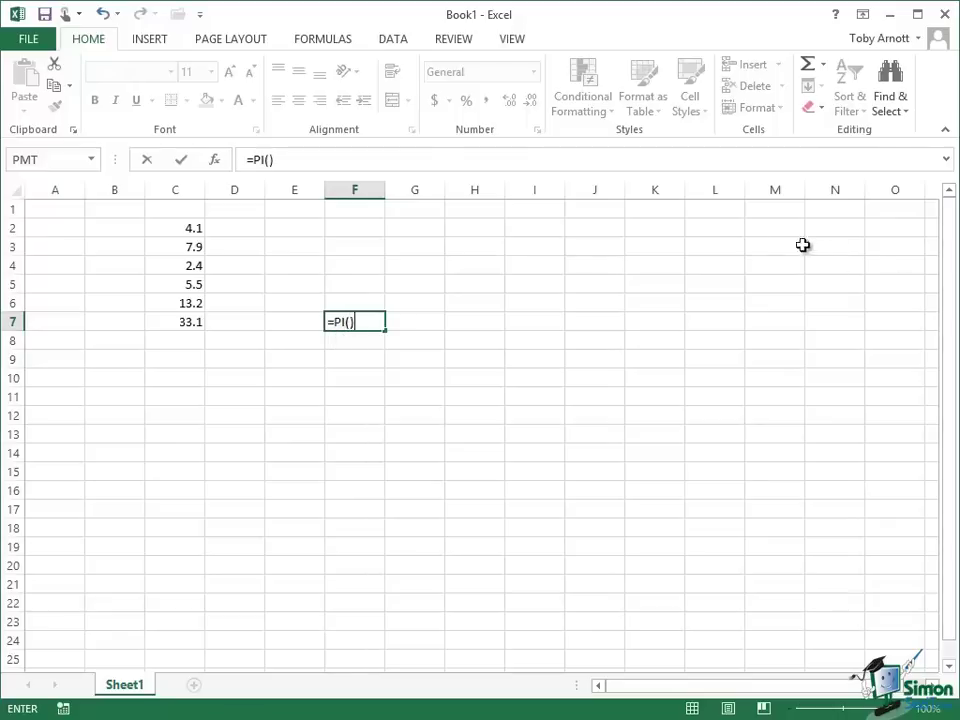
{"action": "left_click", "coordinate": [183, 161]}
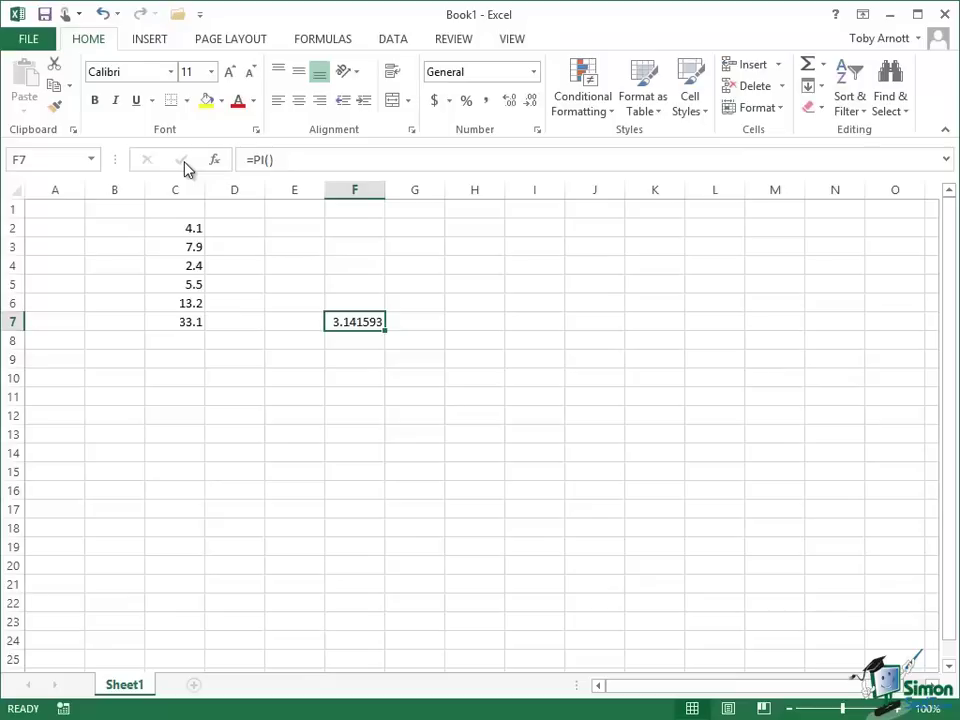
Enter the formula =sum (3,4.5) in cell G4, with a space between the function name and its opening parenthesis
{"action": "left_click", "coordinate": [414, 265]}
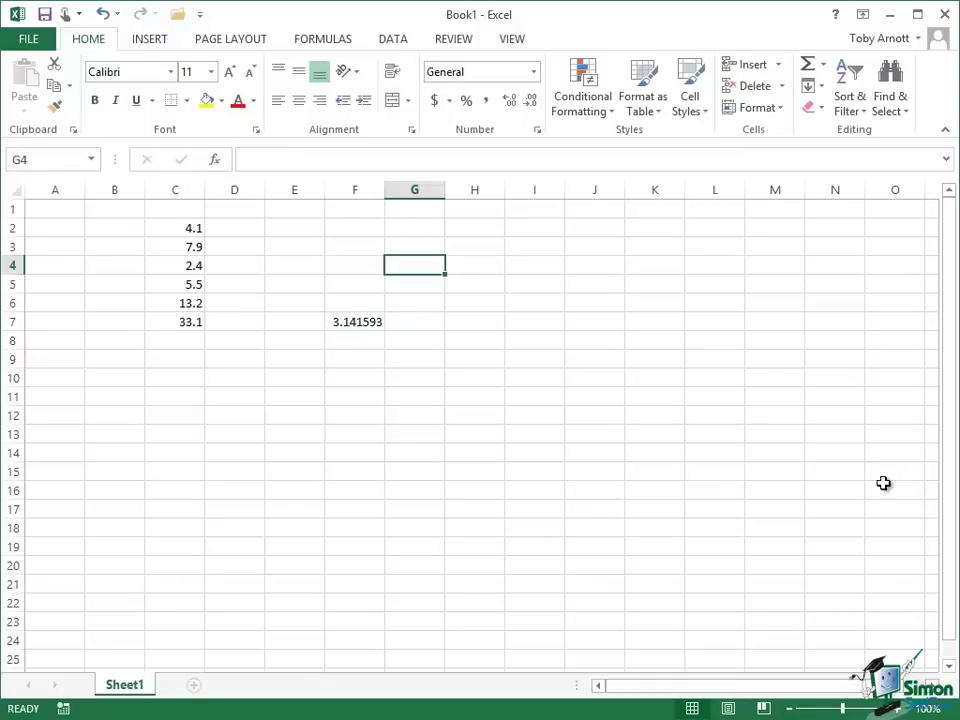
{"action": "type", "text": "="}
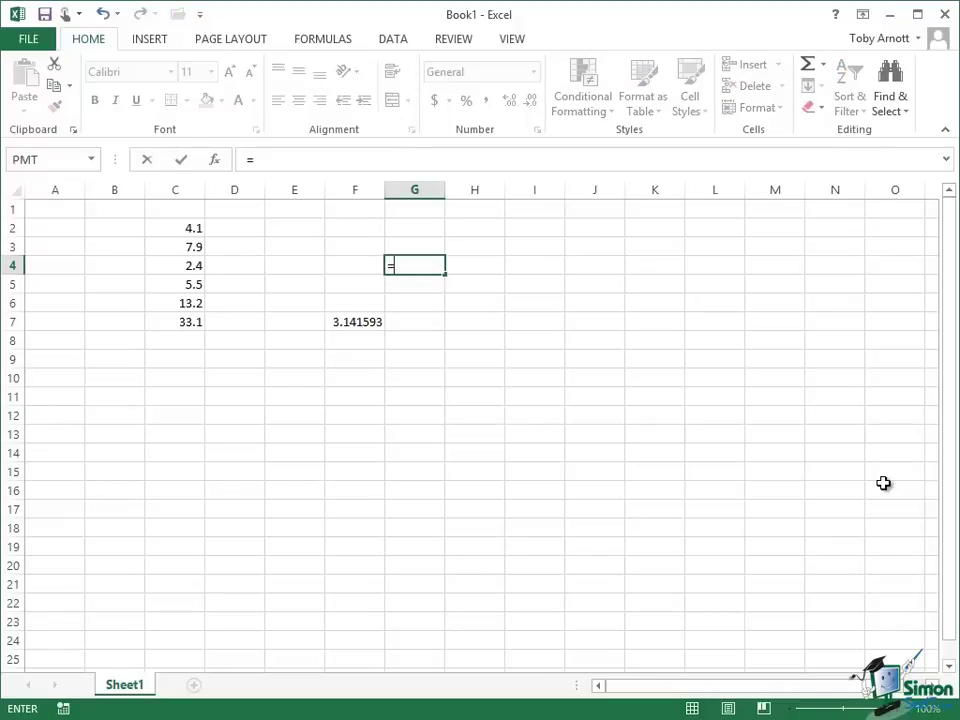
{"action": "type", "text": "sum"}
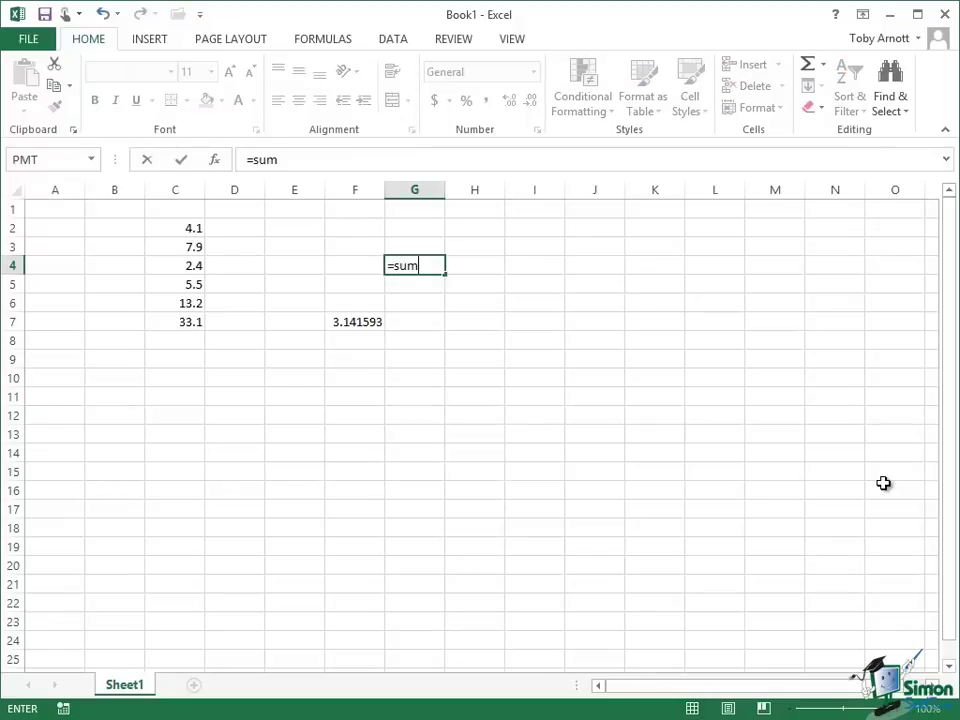
{"action": "type", "text": " (3,4.5"}
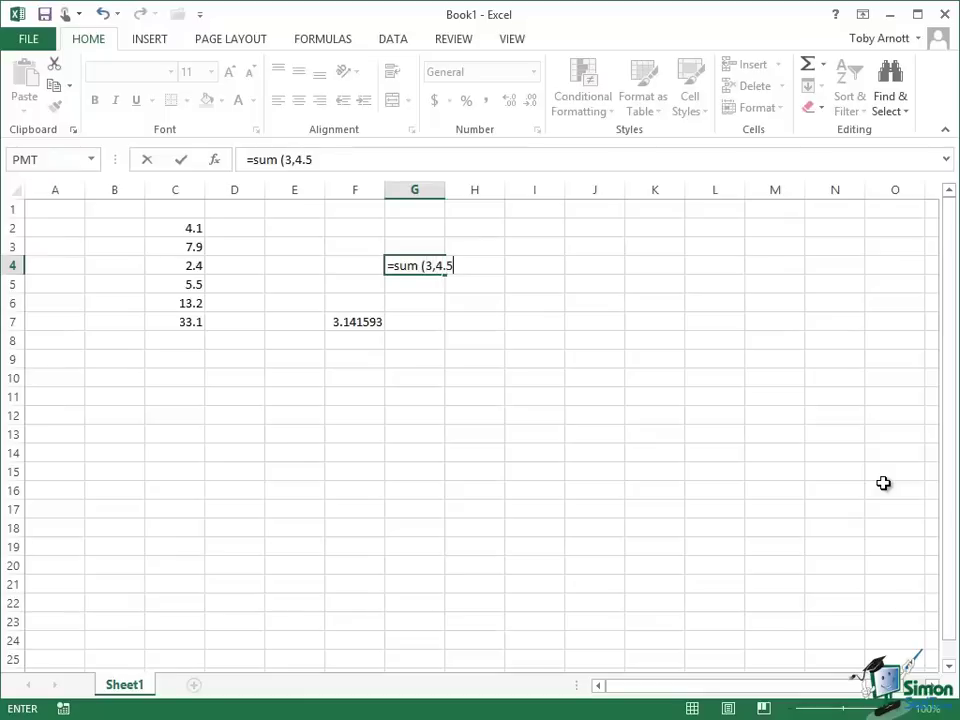
{"action": "type", "text": ")"}
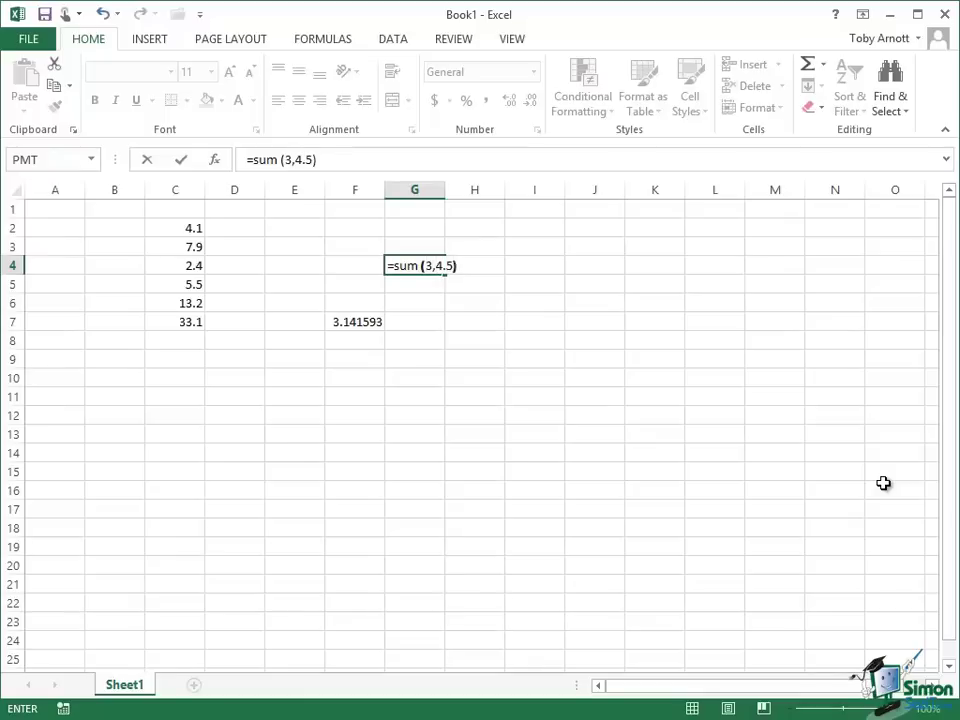
{"action": "left_click", "coordinate": [181, 164]}
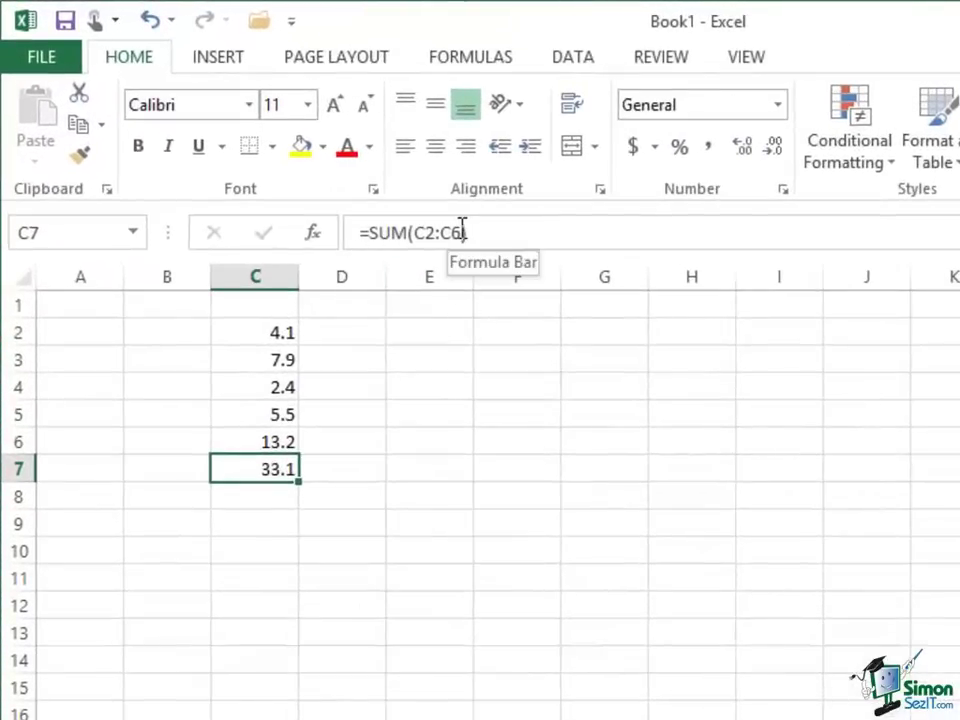
Add PI() as a second argument to C7's SUM formula, after the range C2:C6
{"action": "left_click", "coordinate": [463, 233]}
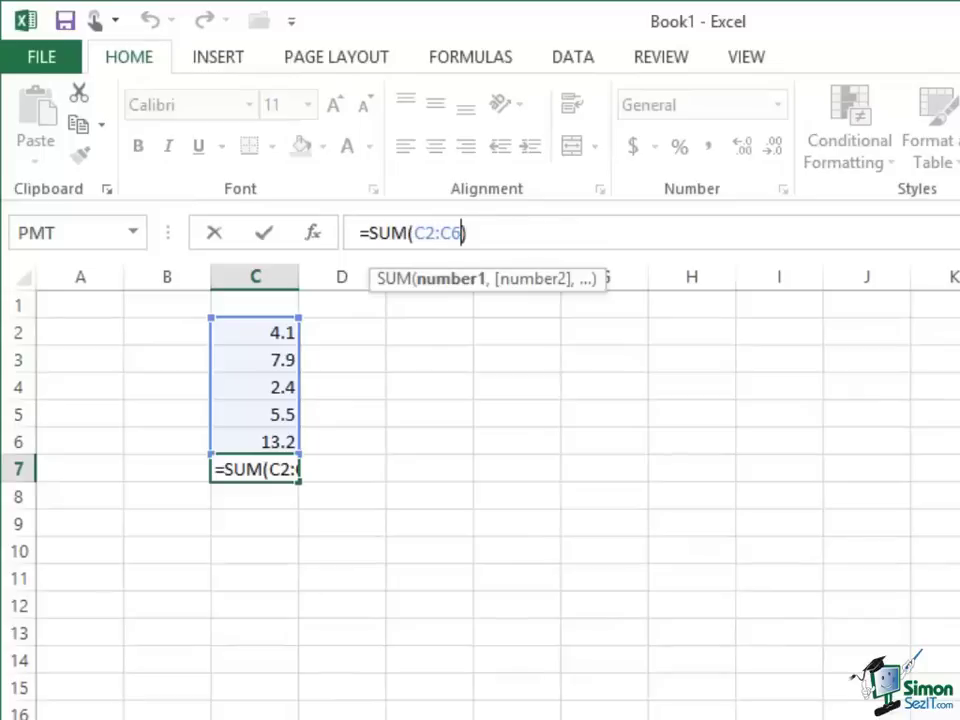
{"action": "type", "text": ",P"}
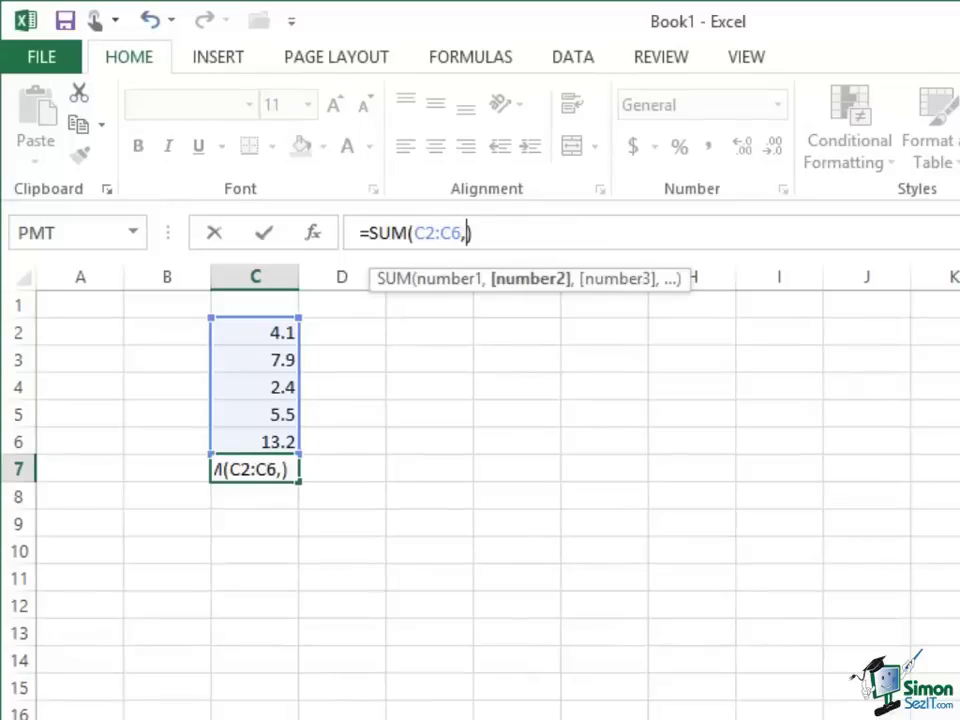
{"action": "type", "text": "I()"}
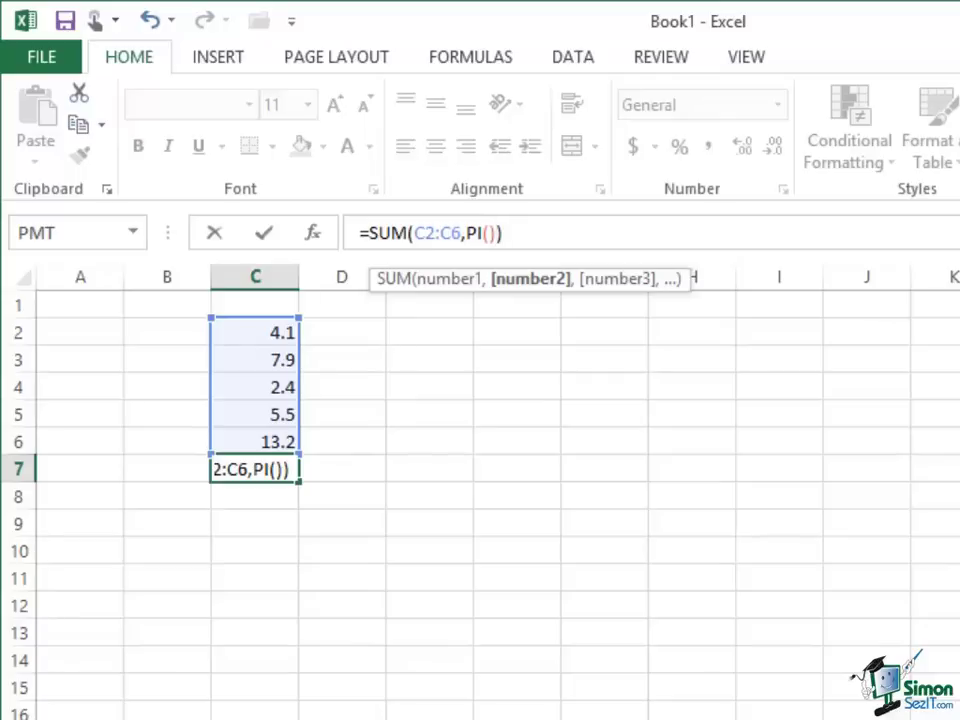
{"action": "left_click", "coordinate": [268, 238]}
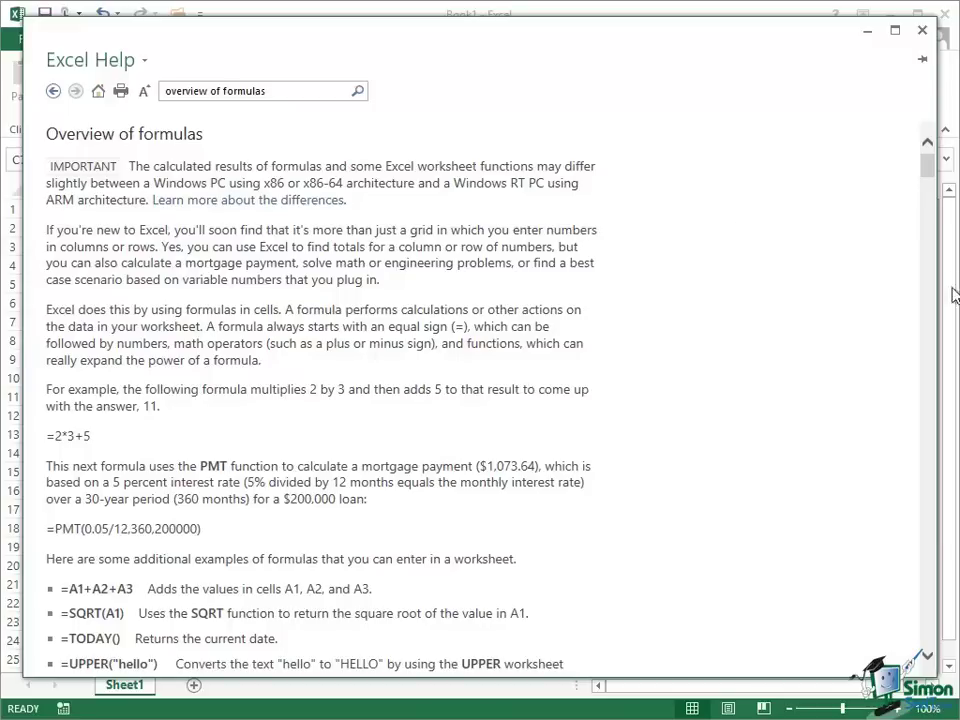
Look through the help articles on the overview of formulas and the compatibility functions reference
{"action": "left_click_drag", "start_coordinate": [928, 163], "coordinate": [957, 336]}
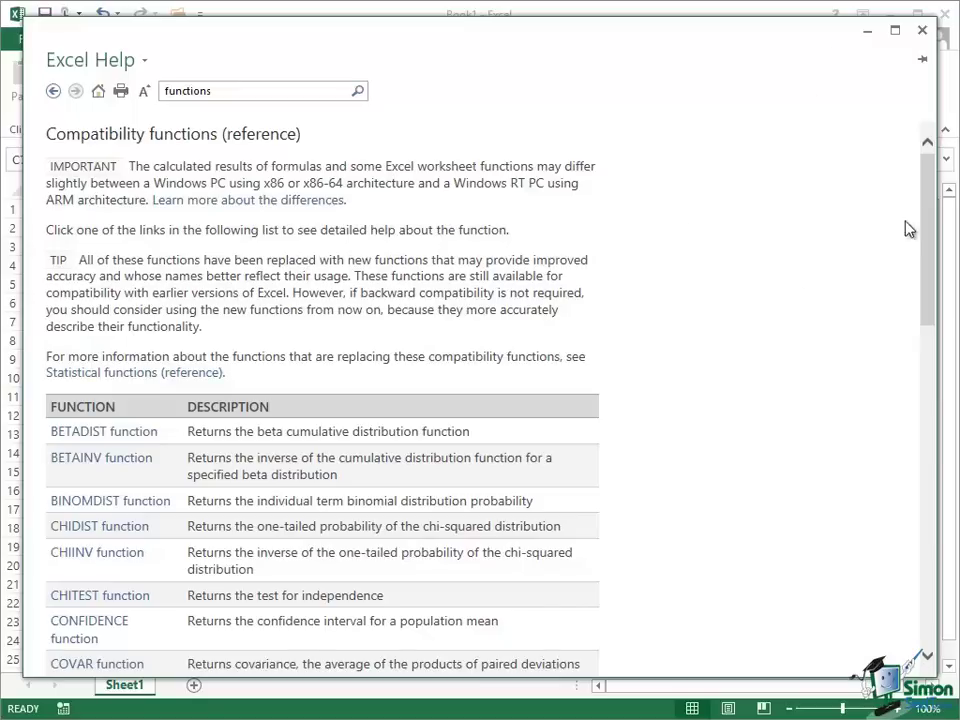
{"action": "left_click_drag", "start_coordinate": [932, 178], "coordinate": [913, 510]}
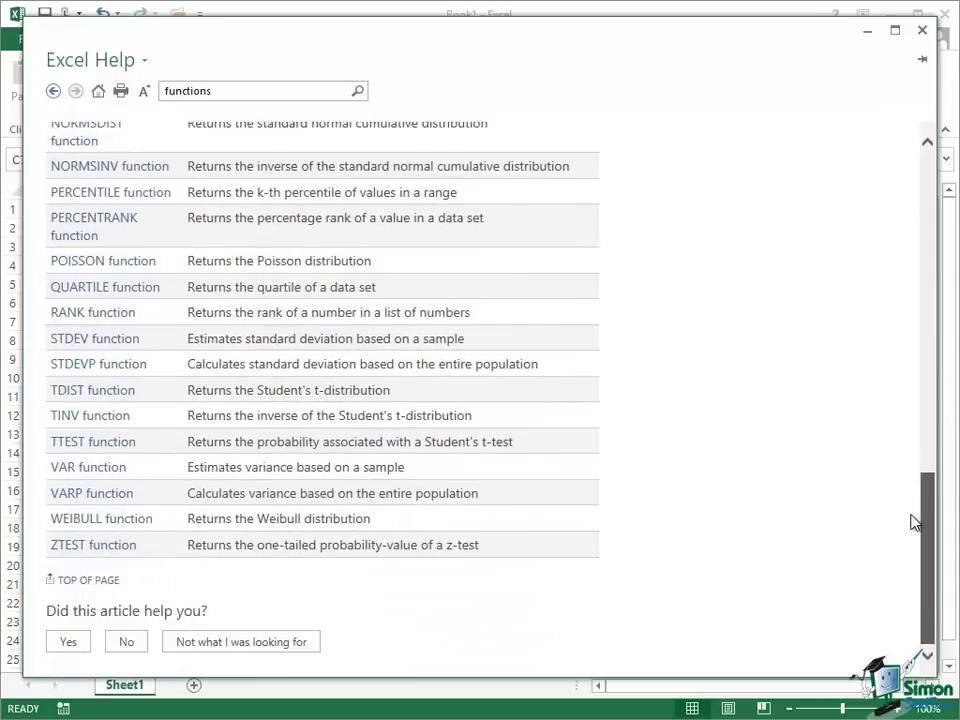
{"action": "left_click_drag", "start_coordinate": [926, 505], "coordinate": [930, 188]}
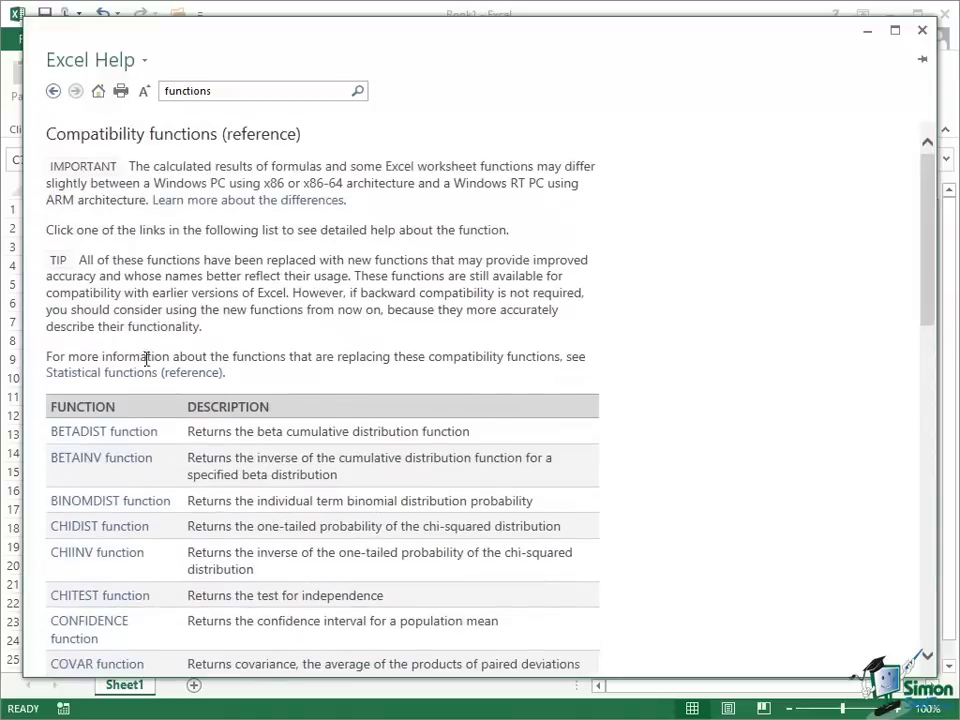